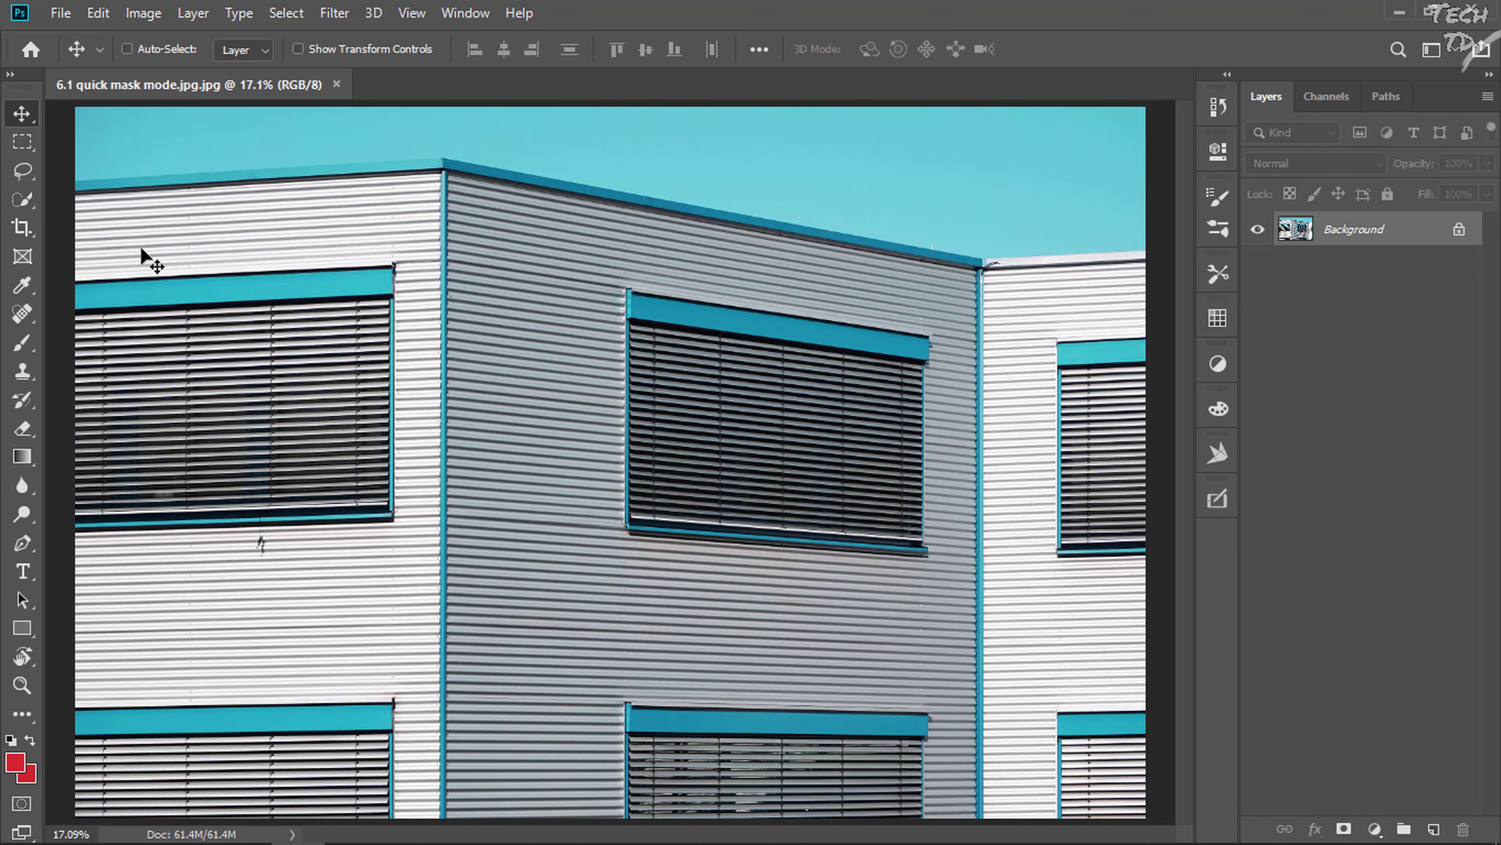
Paint the building up to the roofline with a 1600 px Quick Selection brush, then view it in Quick Mask
{"action": "left_click", "coordinate": [30, 202]}
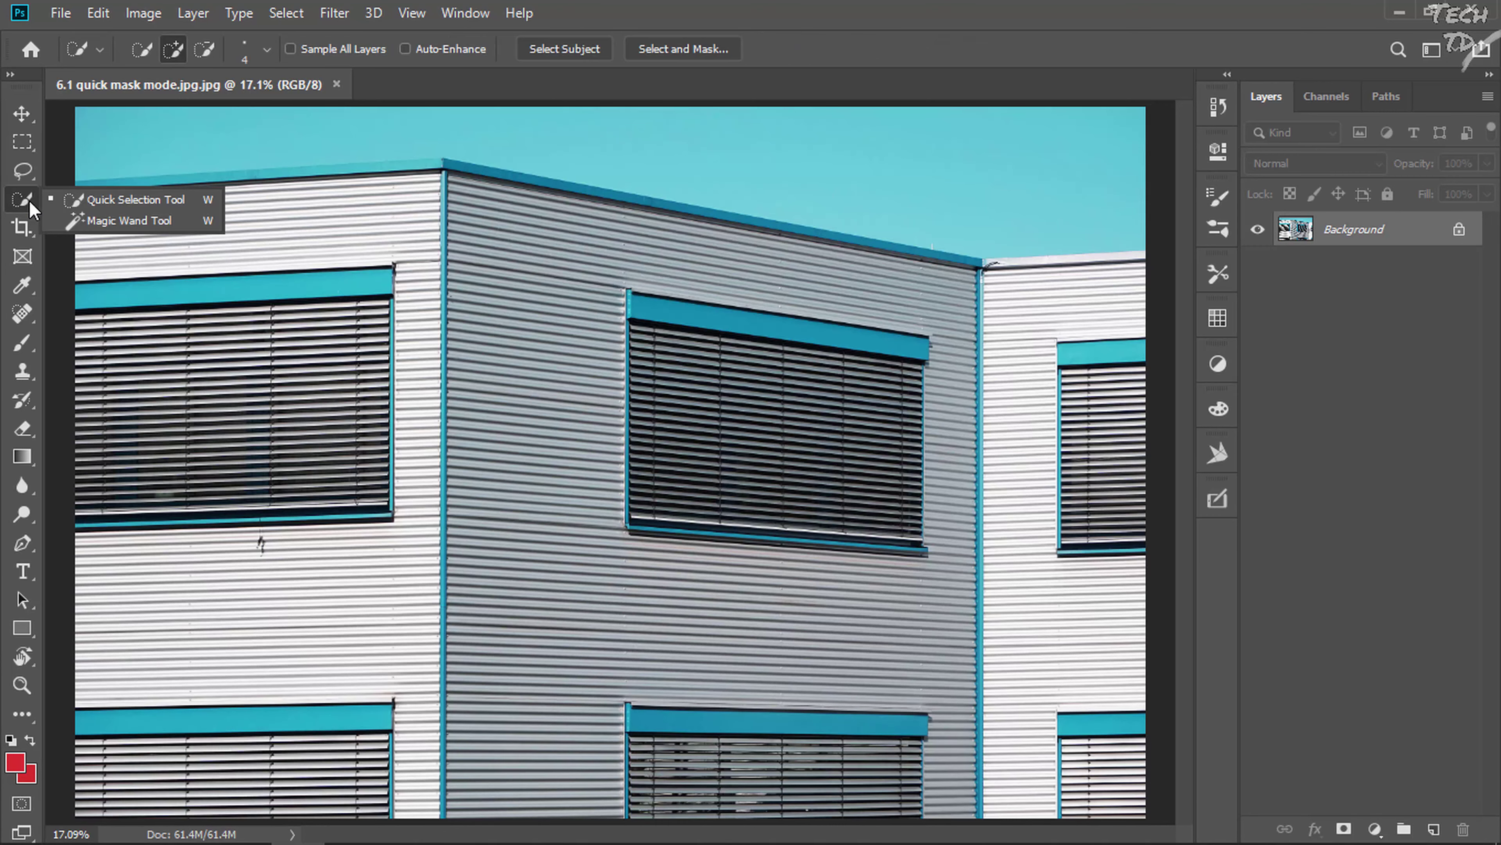
{"action": "left_click", "coordinate": [122, 199]}
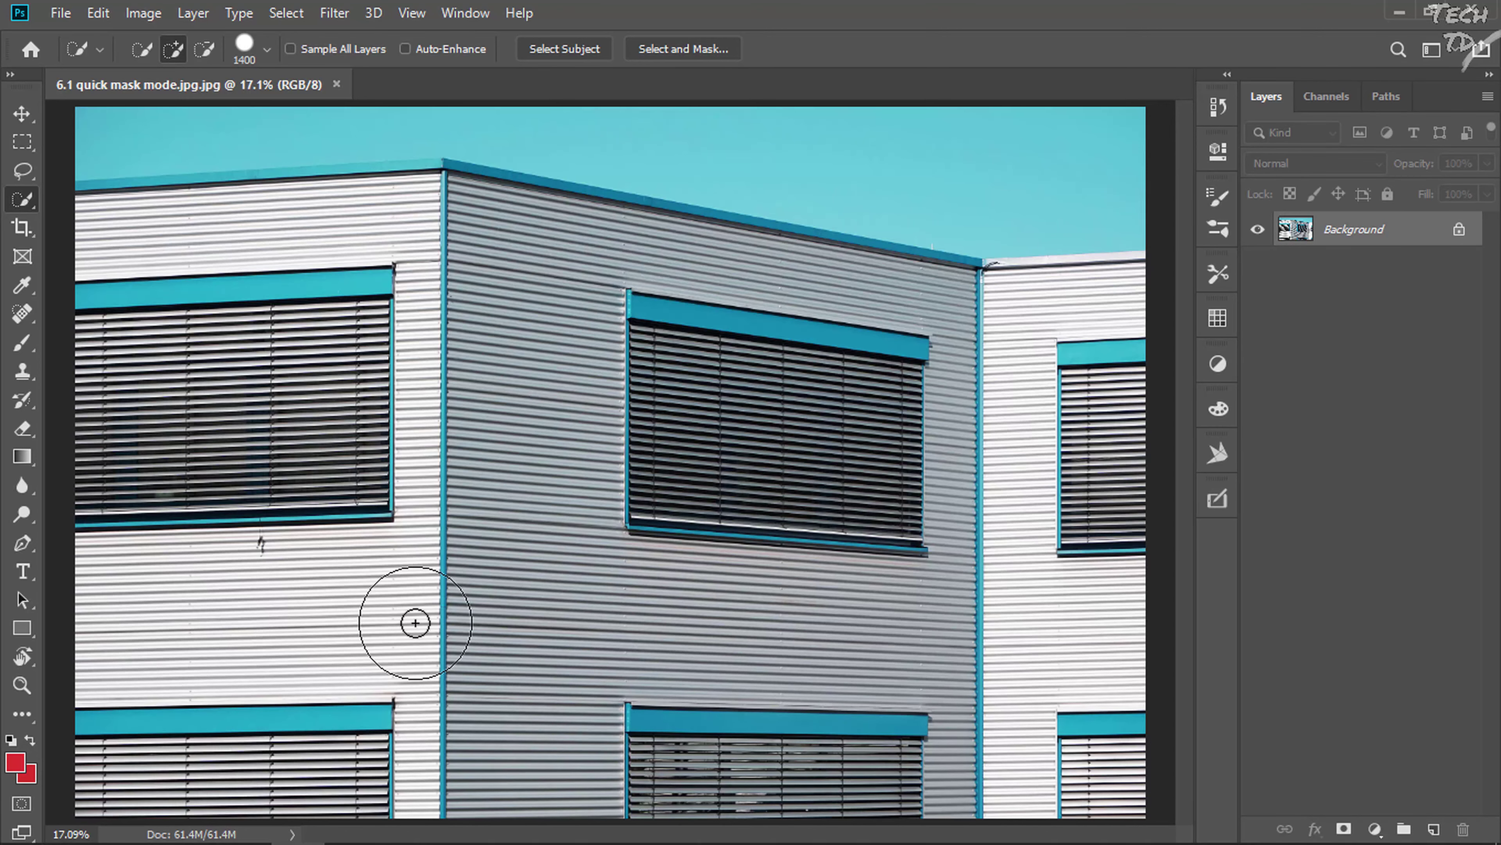
{"action": "key", "text": "bracketright"}
{"action": "key", "text": "bracketright"}
{"action": "left_click_drag", "start_coordinate": [295, 587], "coordinate": [208, 577]}
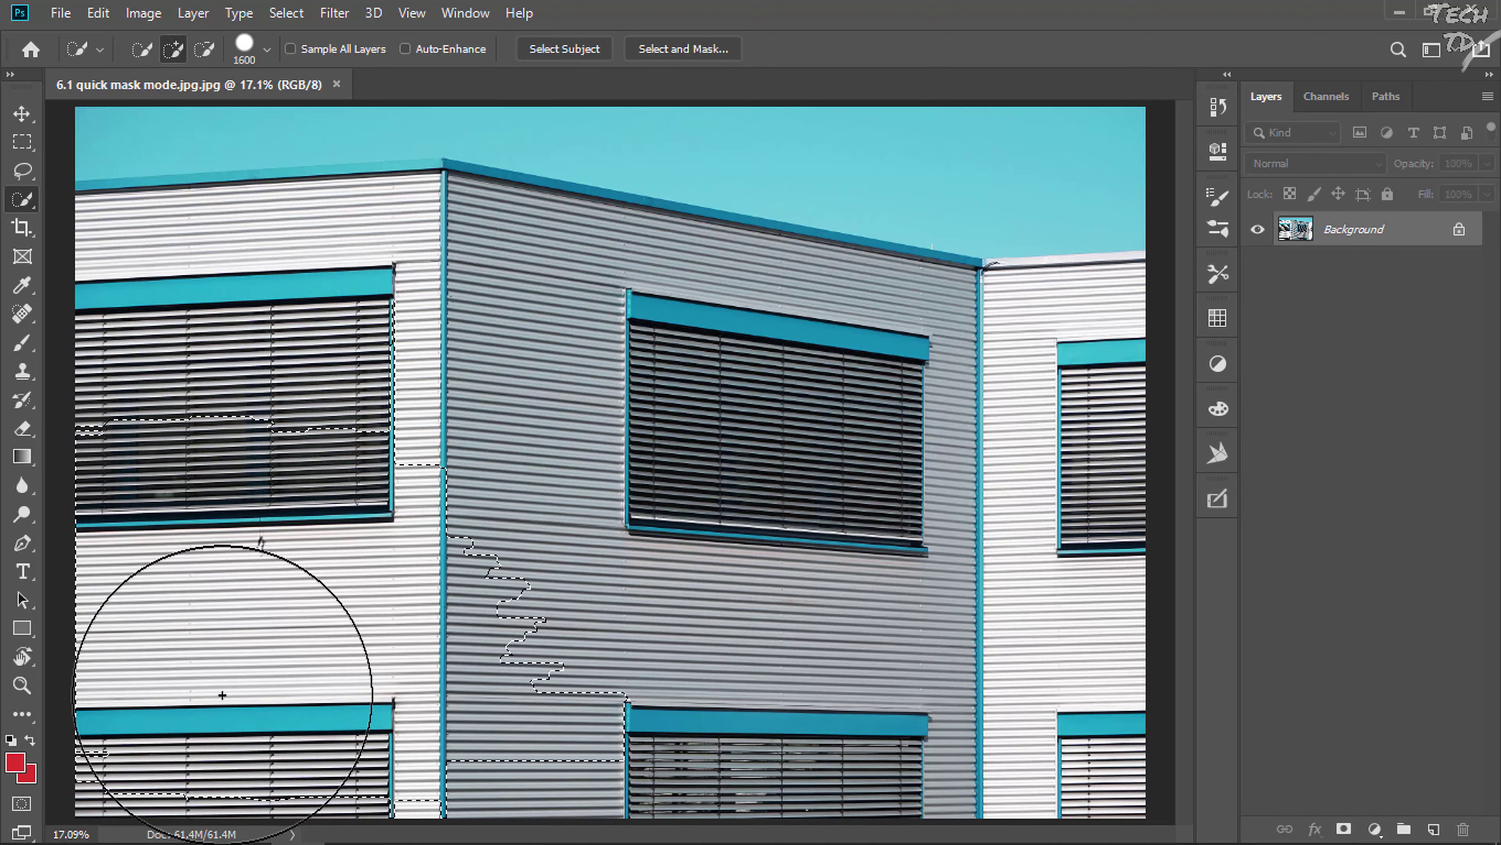
{"action": "mouse_move", "coordinate": [222, 694]}
{"action": "left_mouse_down"}
{"action": "mouse_move", "coordinate": [180, 357]}
{"action": "mouse_move", "coordinate": [613, 668]}
{"action": "mouse_move", "coordinate": [1035, 518]}
{"action": "mouse_move", "coordinate": [637, 369]}
{"action": "left_mouse_up"}
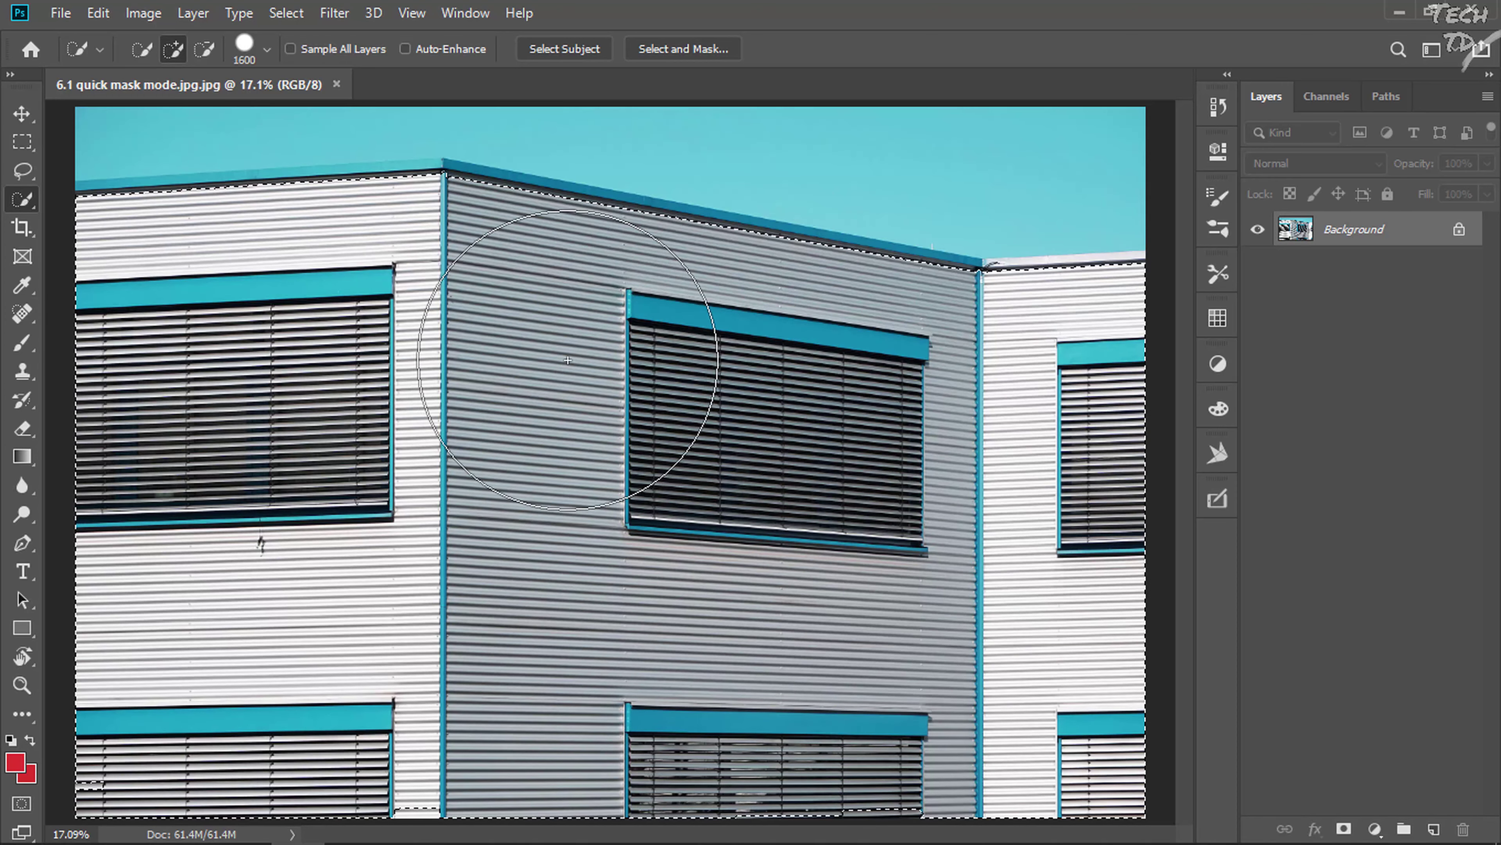
{"action": "mouse_move", "coordinate": [568, 360]}
{"action": "left_mouse_down"}
{"action": "mouse_move", "coordinate": [551, 337]}
{"action": "mouse_move", "coordinate": [576, 346]}
{"action": "left_mouse_up"}
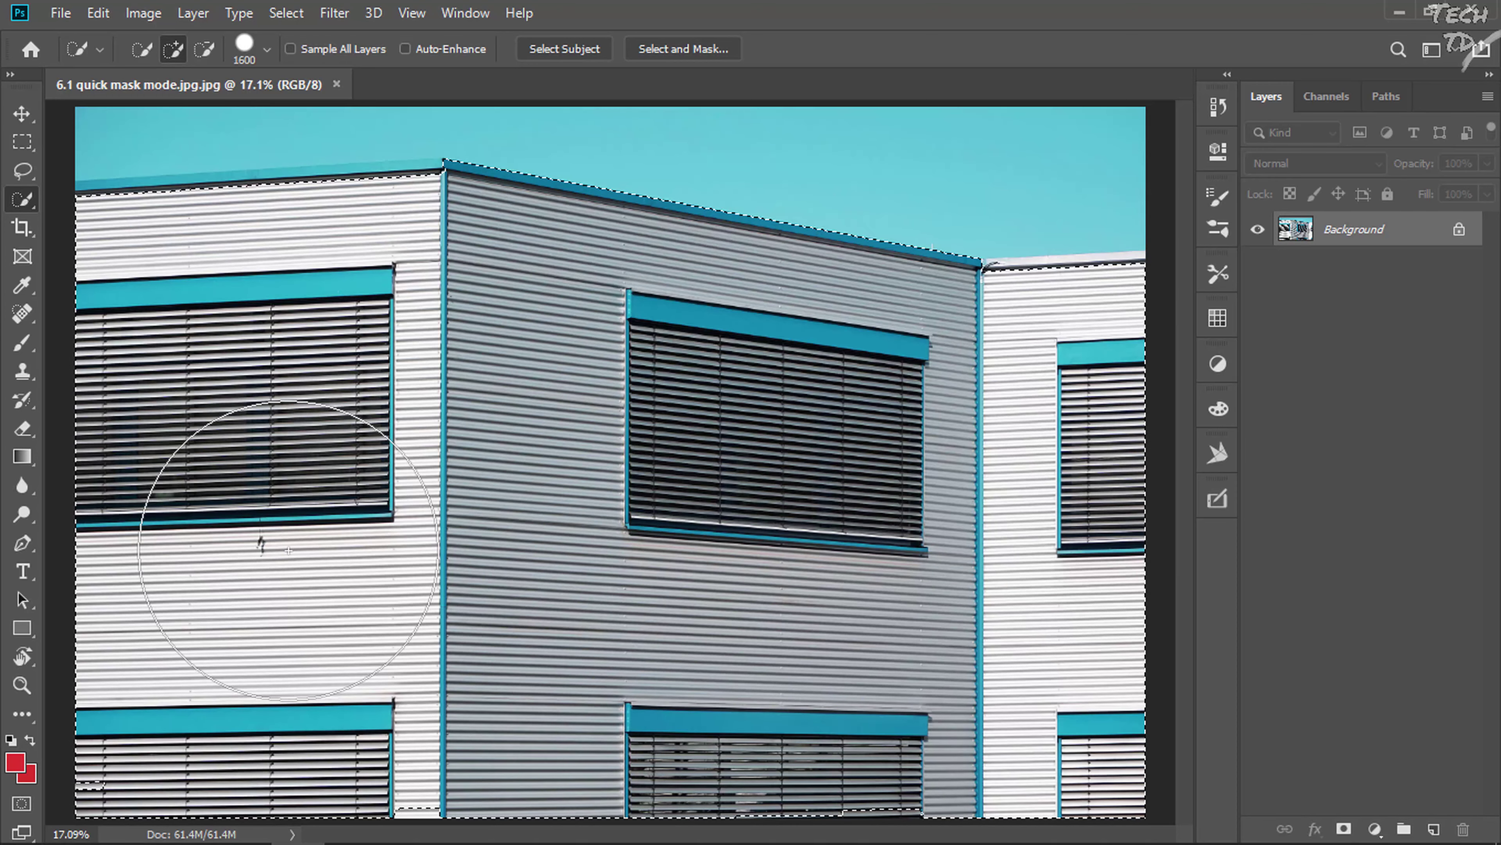
{"action": "key", "text": "q"}
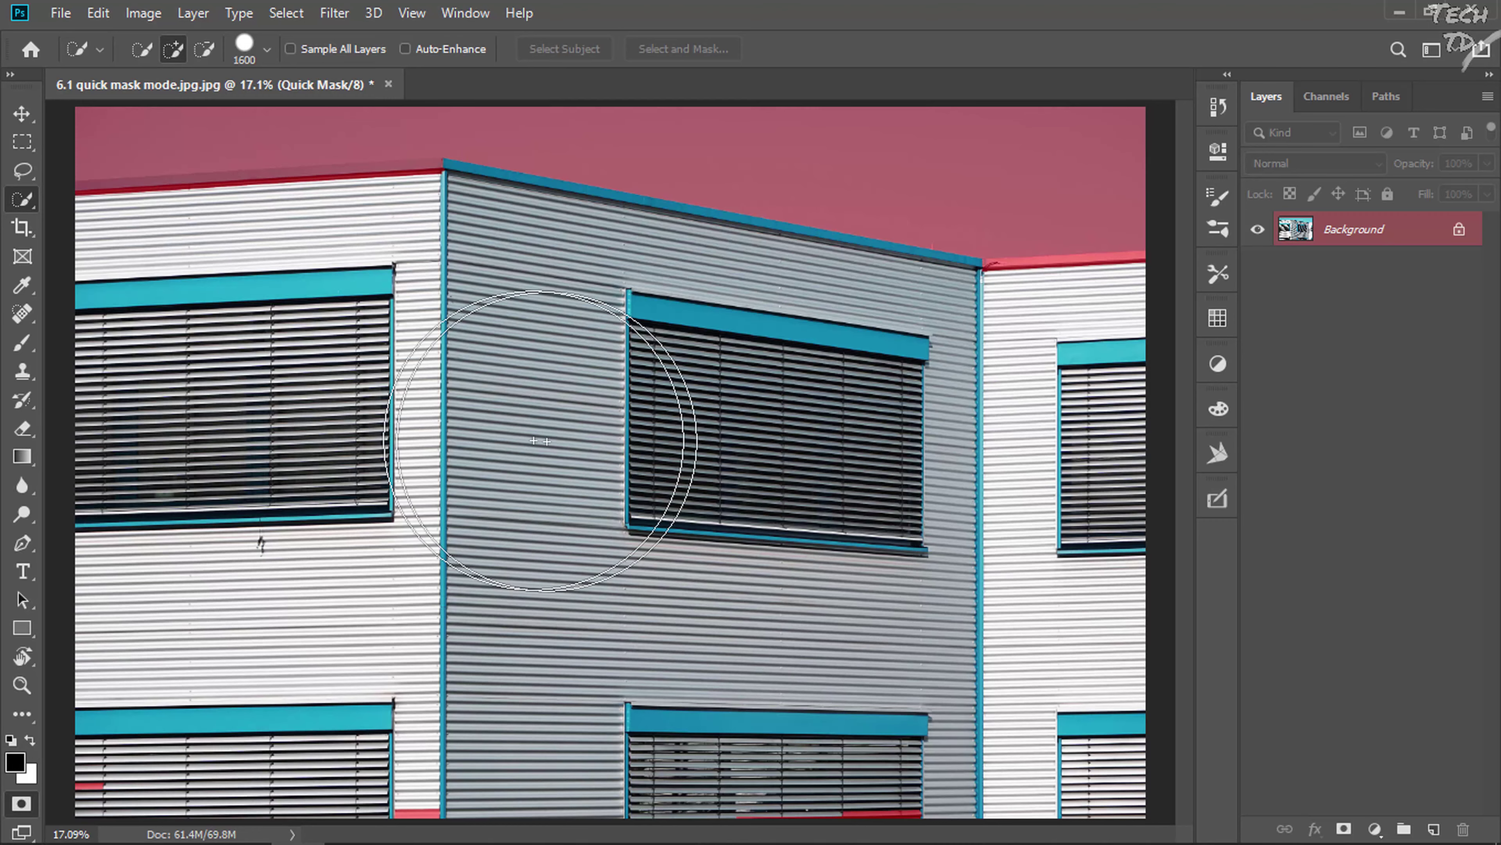
Add three more patches of the grey wall to the facade selection
{"action": "left_click", "coordinate": [419, 681]}
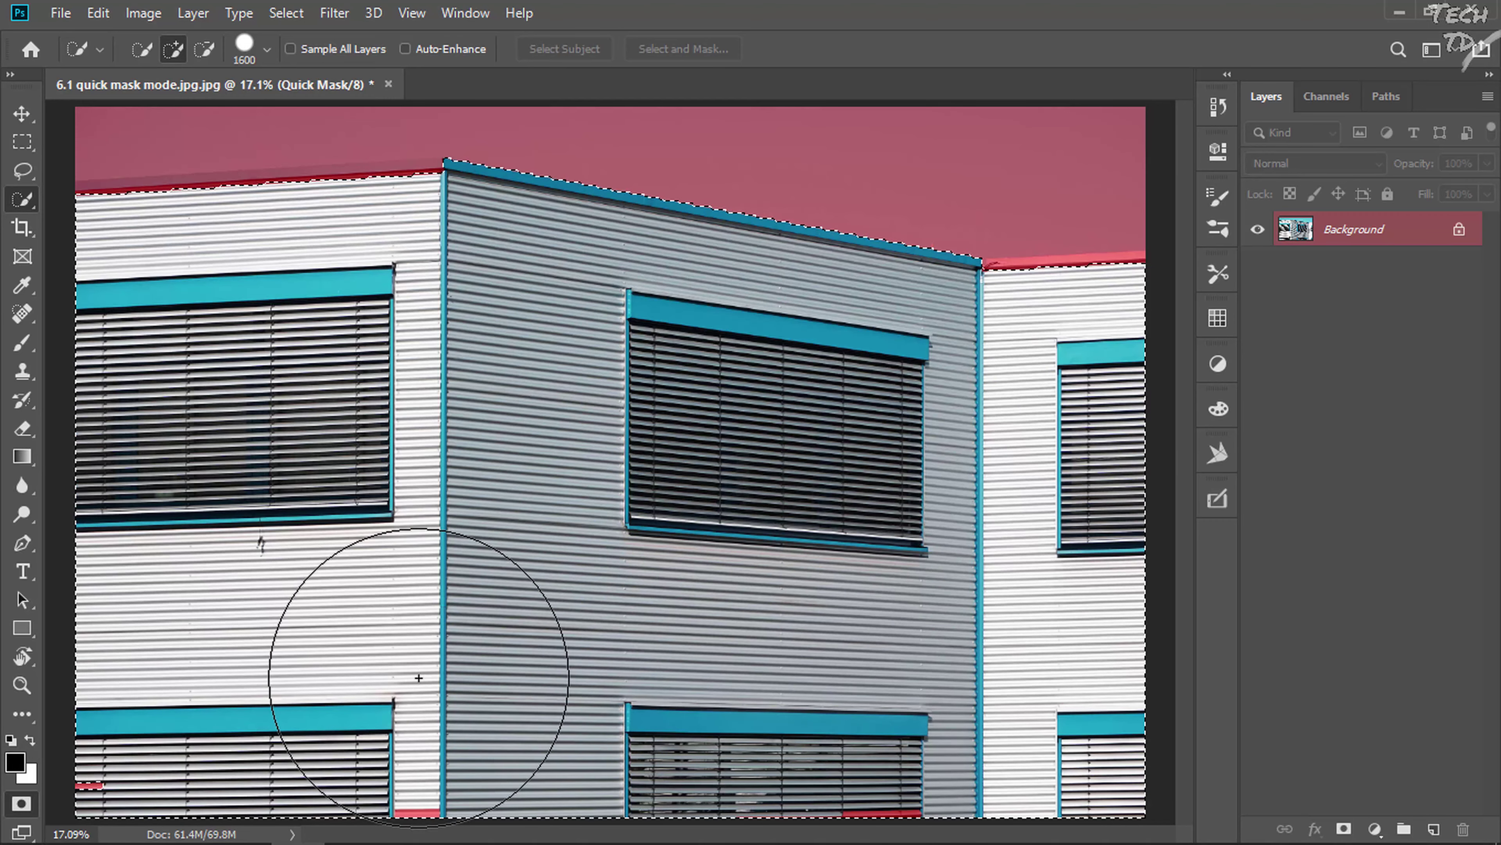
{"action": "left_click", "coordinate": [833, 672]}
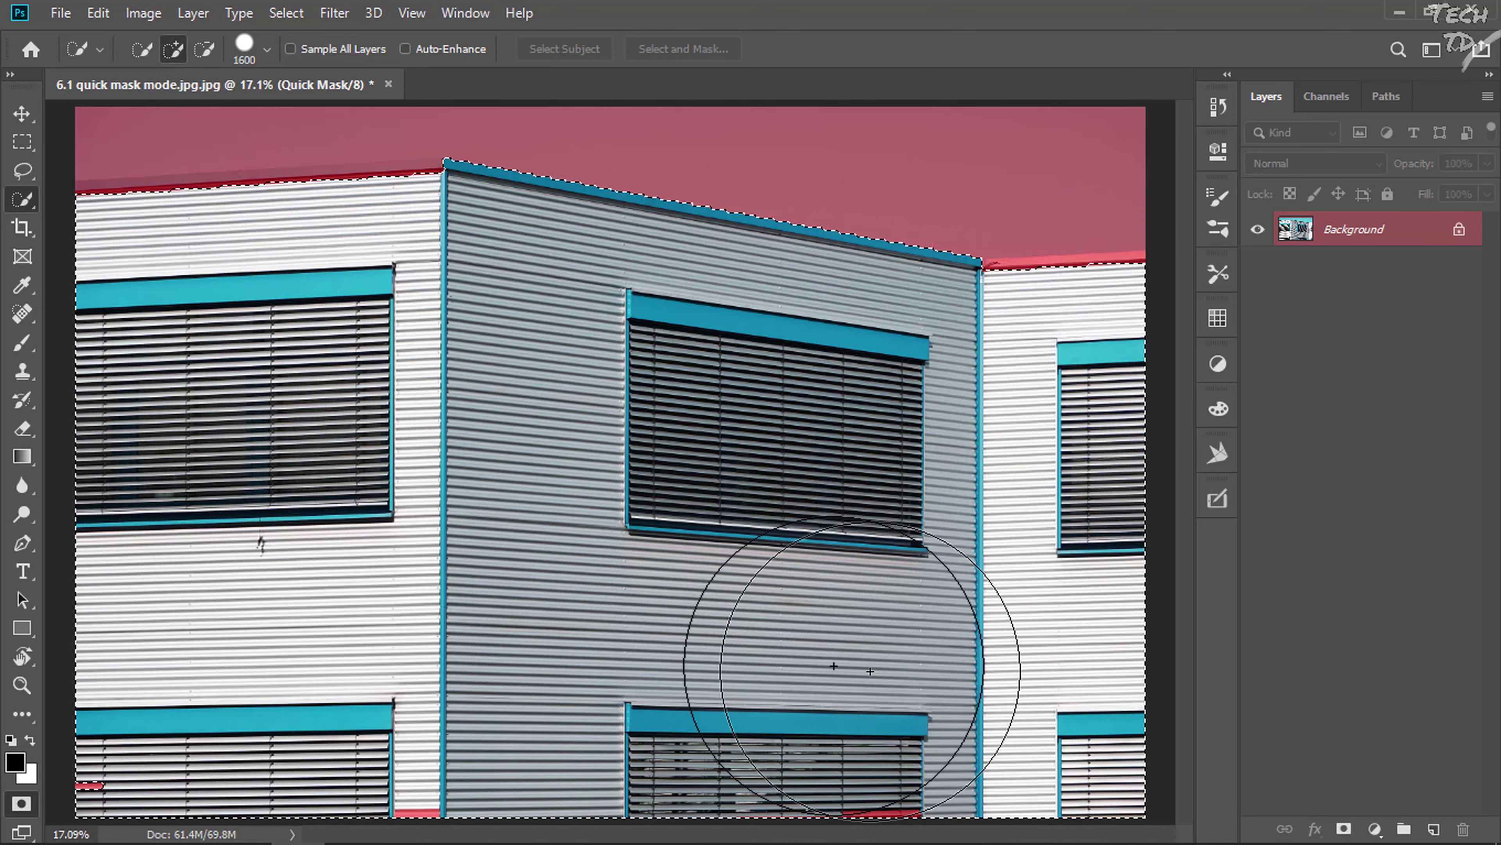
{"action": "left_click", "coordinate": [467, 618]}
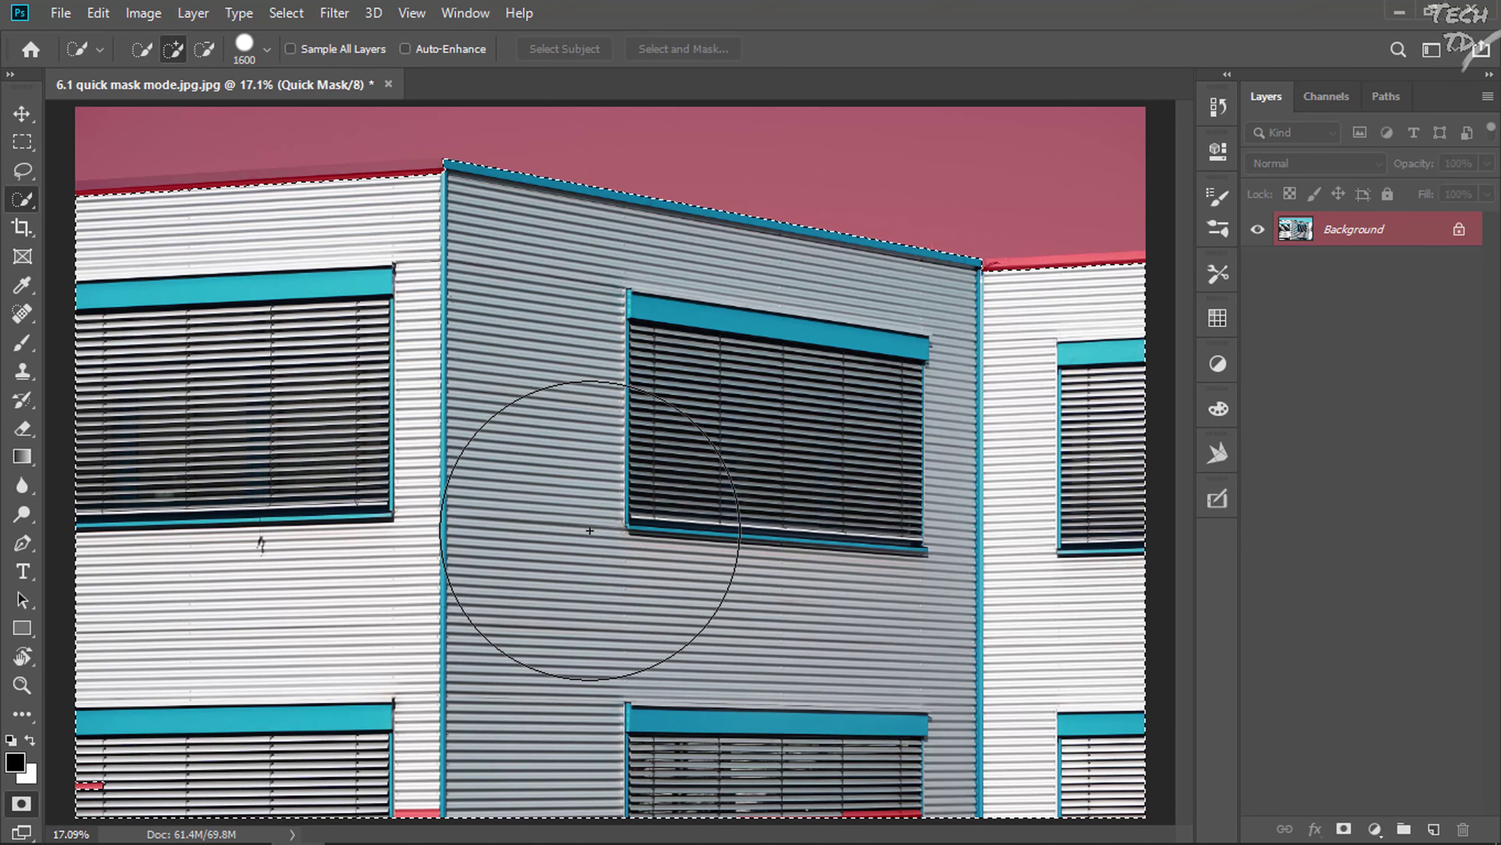
{"action": "key", "text": "b"}
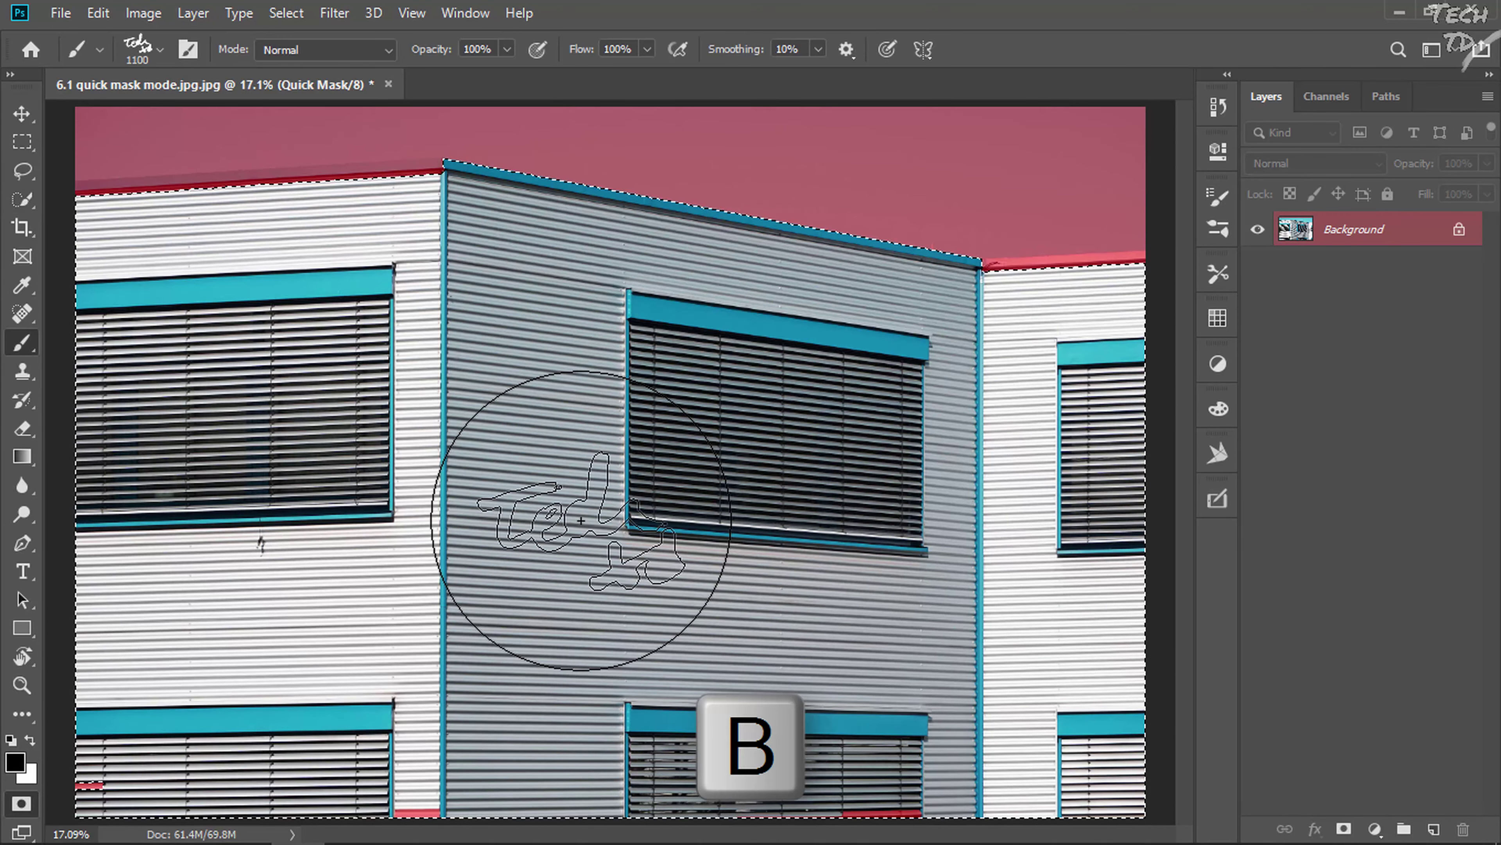
Choose the hard round brush, paint a test red dab, then erase it in white
{"action": "left_click", "coordinate": [158, 48]}
{"action": "left_click", "coordinate": [189, 216]}
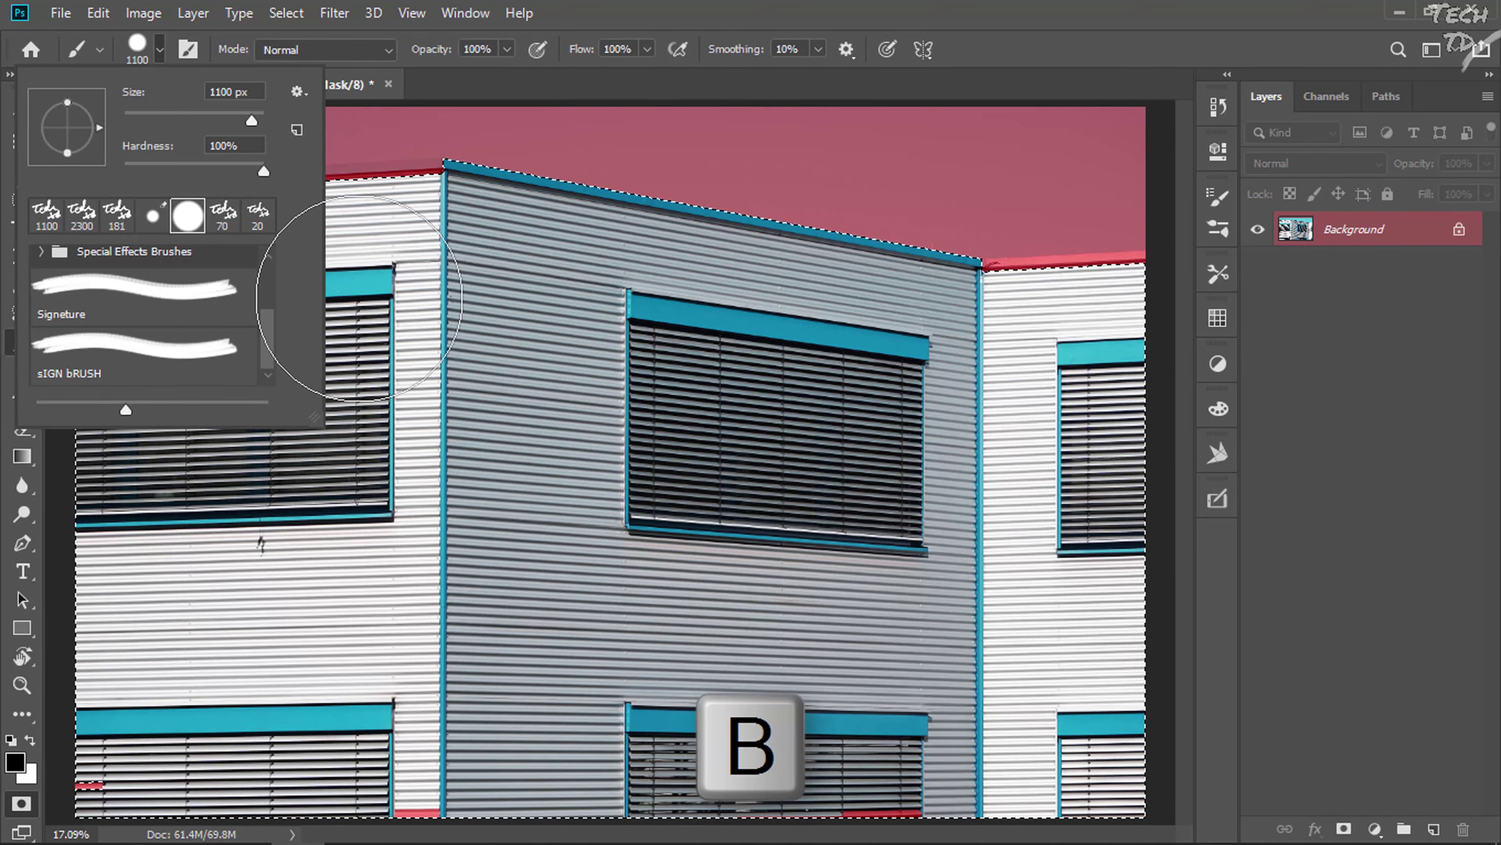
{"action": "left_click", "coordinate": [455, 375]}
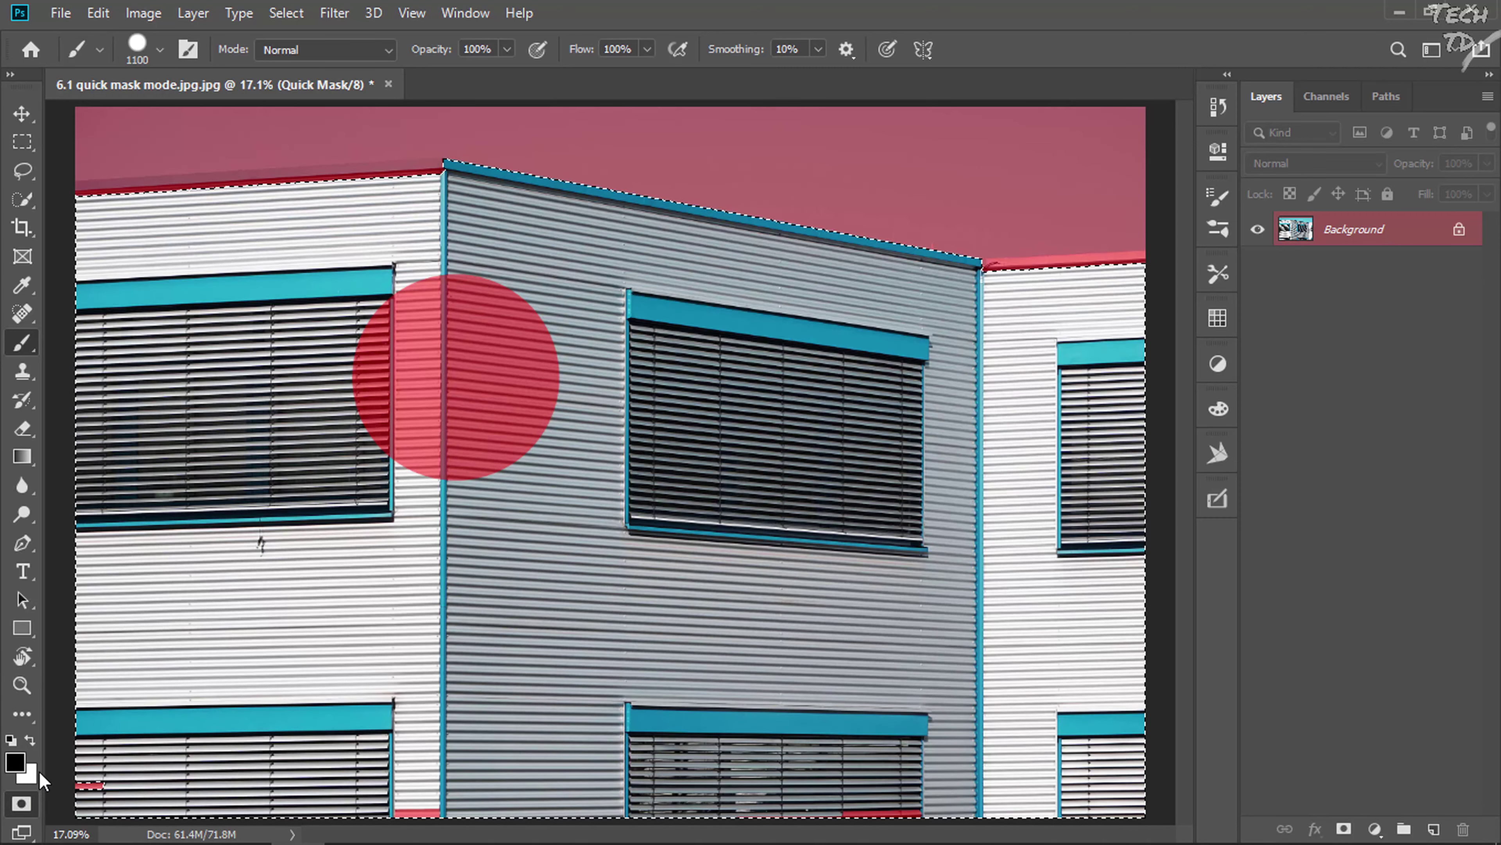
{"action": "key", "text": "d"}
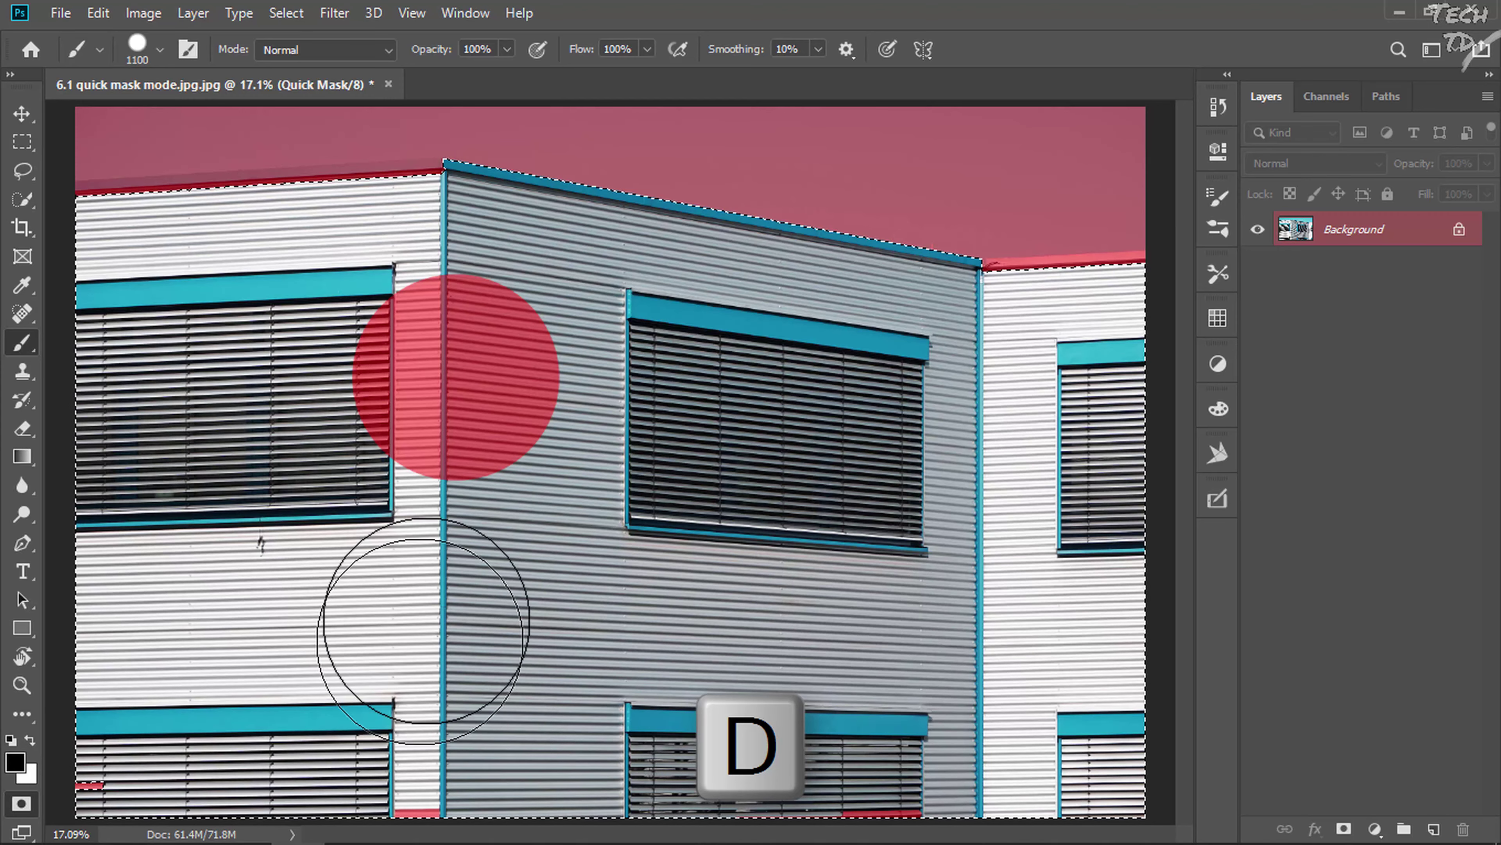
{"action": "key", "text": "x"}
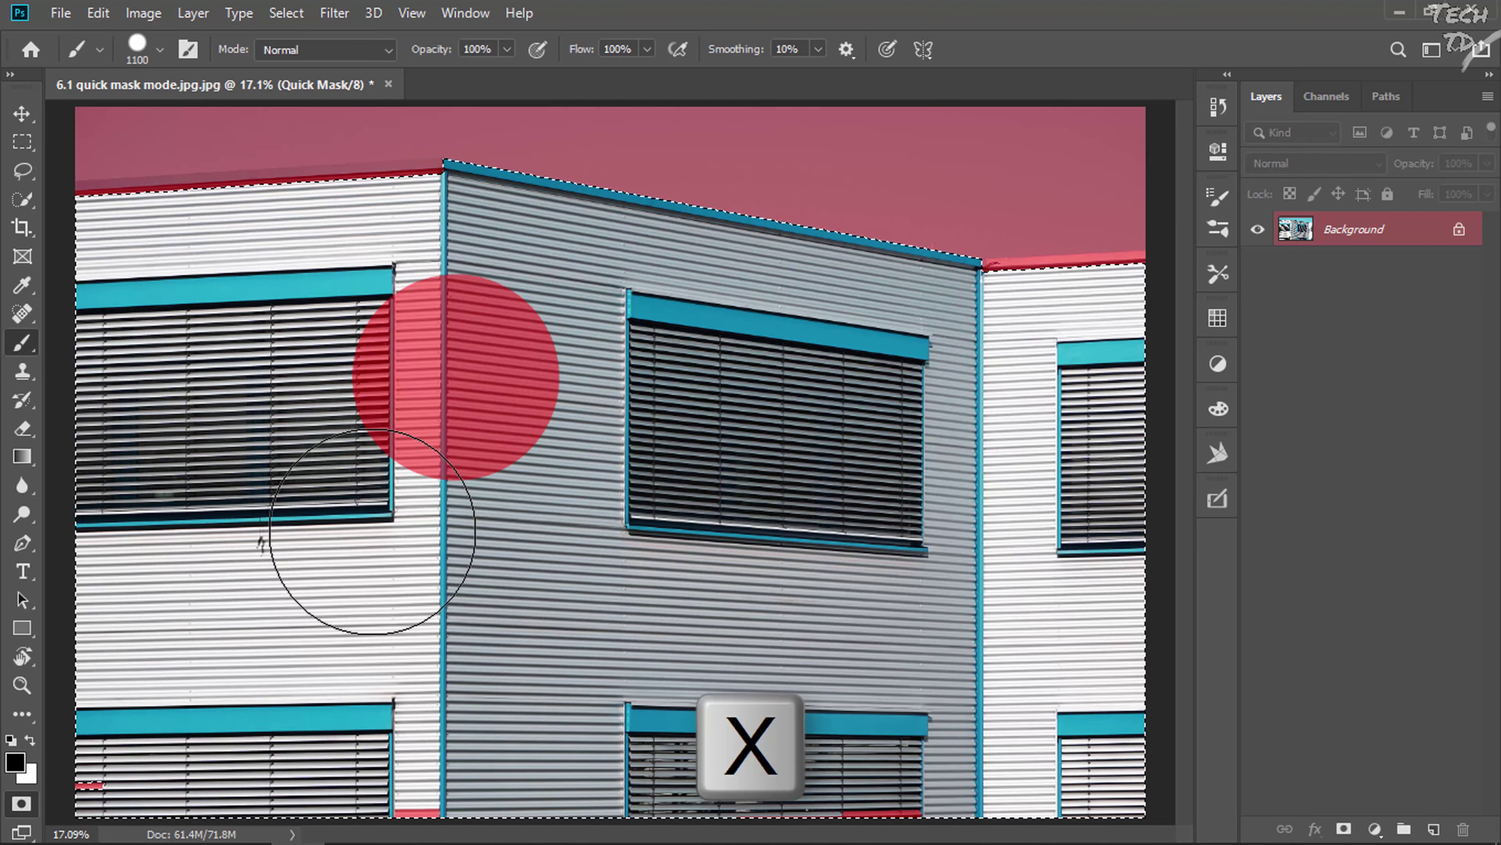
{"action": "left_click", "coordinate": [464, 371]}
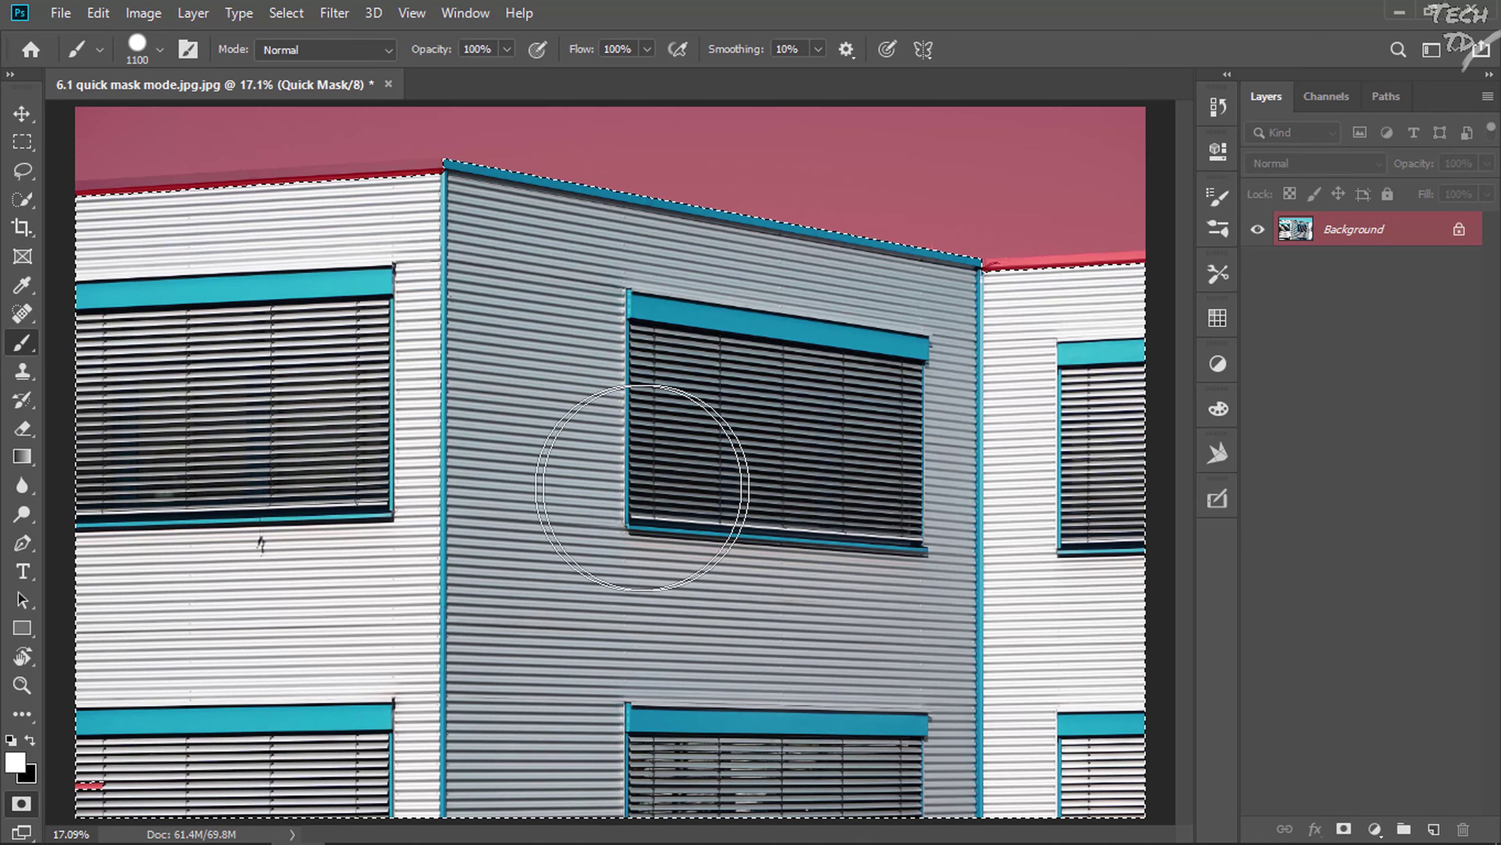
Zoom in on the left roofline and shrink the brush to 250 px
{"action": "key", "text": "ctrl+KP_Add"}
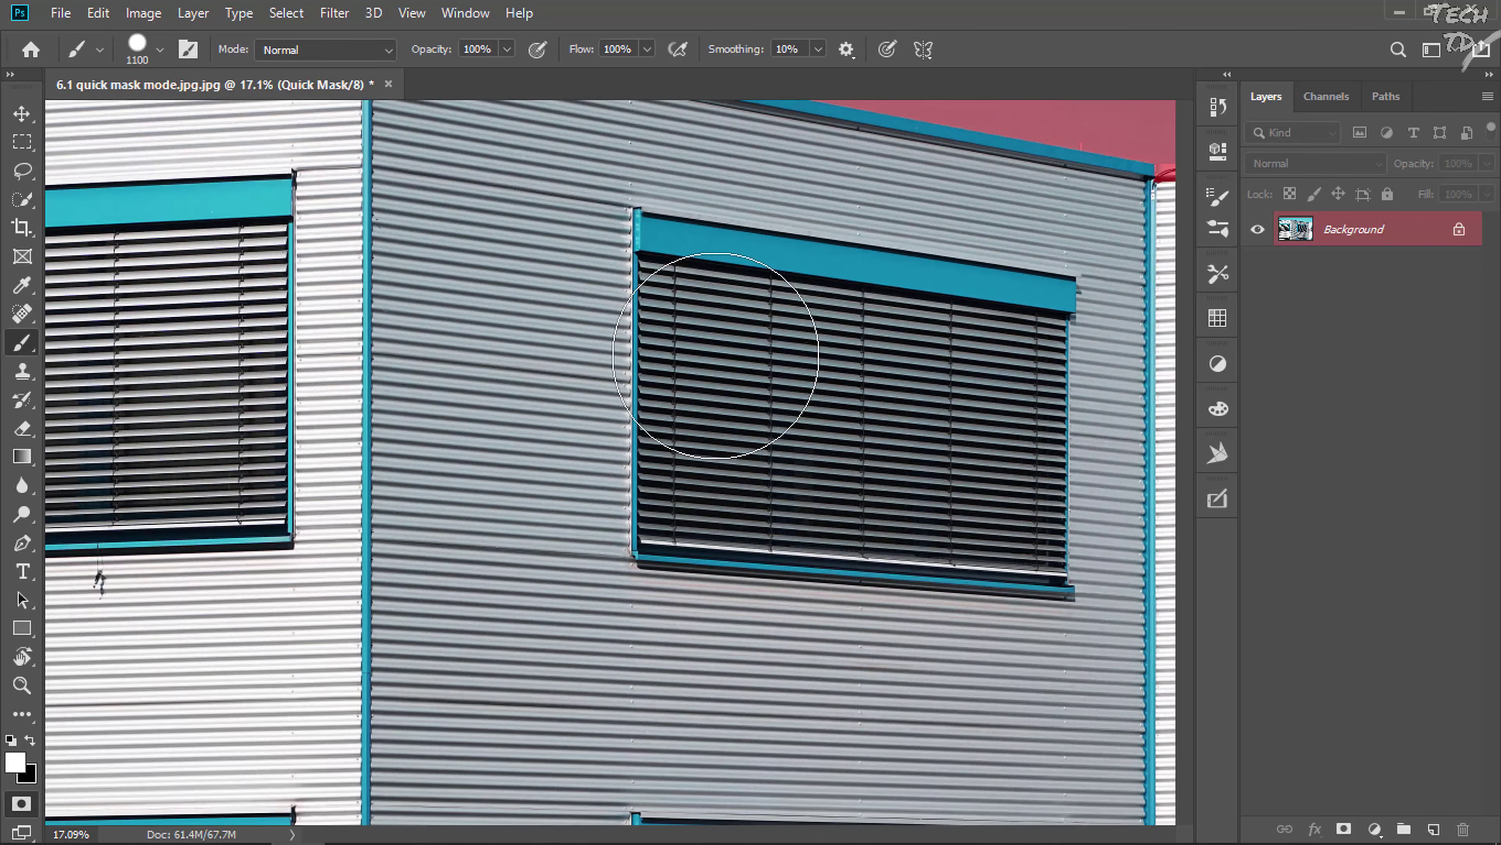
{"action": "key", "text": "ctrl+KP_Add"}
{"action": "key", "text": "ctrl+KP_Add"}
{"action": "key", "text": "ctrl+KP_Add"}
{"action": "mouse_move", "coordinate": [716, 349]}
{"action": "left_mouse_down"}
{"action": "mouse_move", "coordinate": [710, 329]}
{"action": "mouse_move", "coordinate": [543, 295]}
{"action": "mouse_move", "coordinate": [676, 595]}
{"action": "left_mouse_up"}
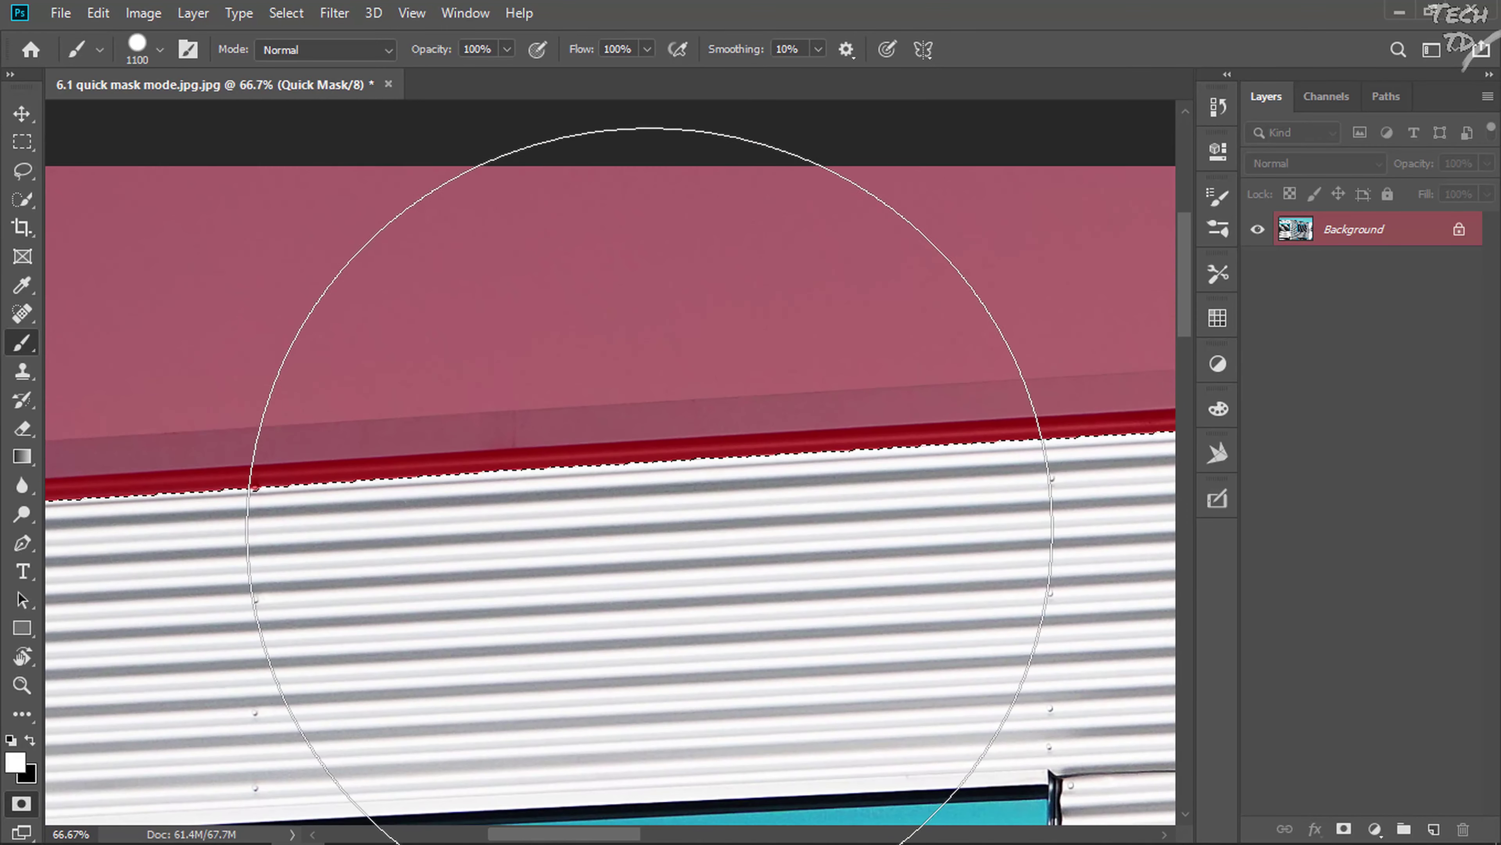
{"action": "key", "text": "bracketleft"}
{"action": "key", "text": "bracketleft"}
{"action": "key", "text": "bracketleft"}
{"action": "key", "text": "bracketleft"}
{"action": "key", "text": "bracketleft"}
{"action": "key", "text": "bracketleft"}
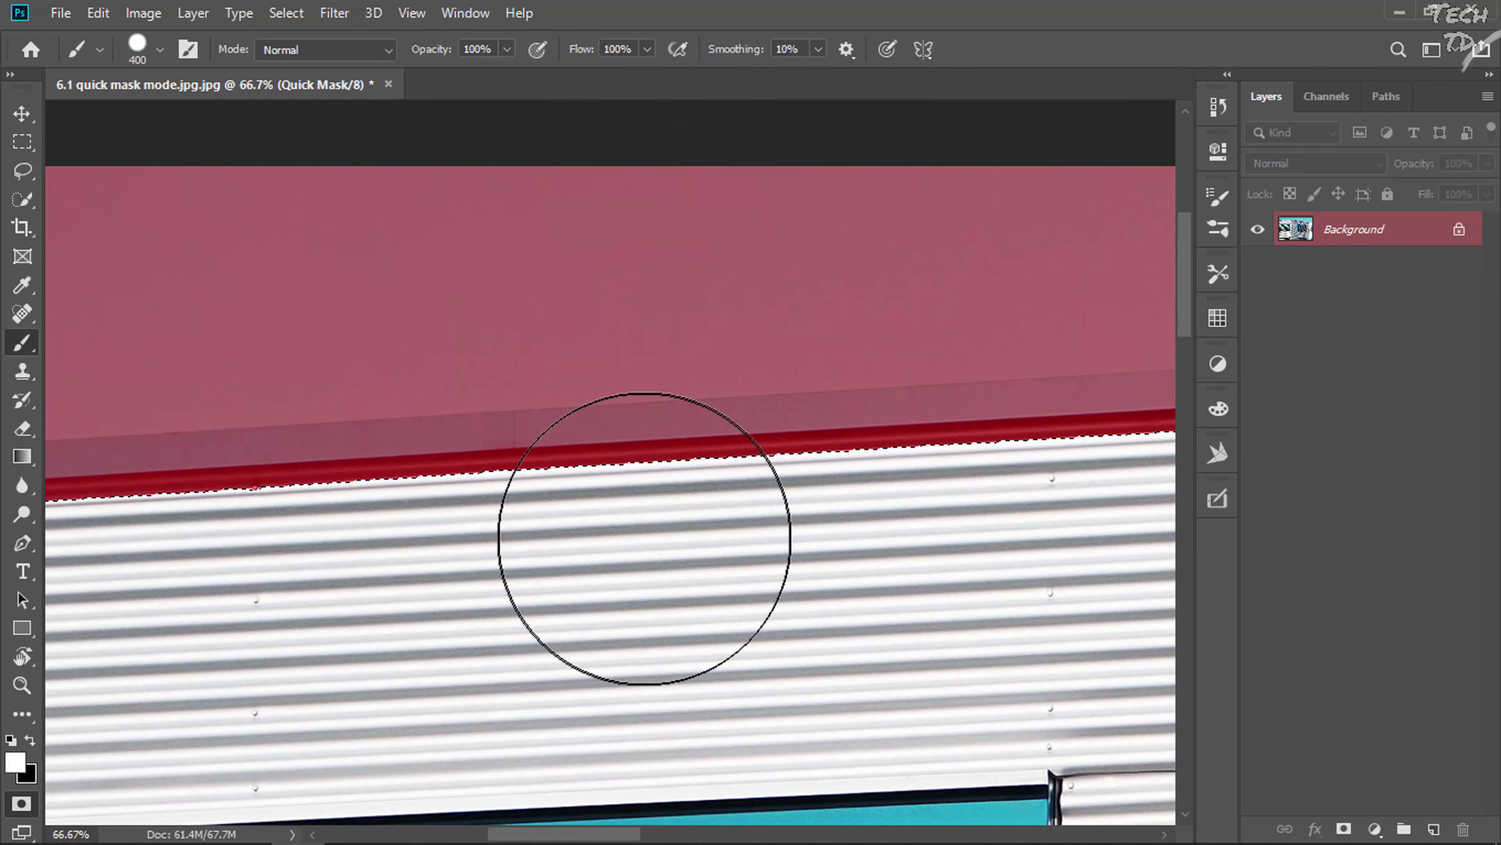
{"action": "key", "text": "bracketleft"}
{"action": "key", "text": "bracketleft"}
{"action": "key", "text": "bracketleft"}
{"action": "scroll", "coordinate": [636, 528], "scroll_direction": "left", "scroll_amount": 3}
{"action": "scroll", "coordinate": [636, 528], "scroll_direction": "left", "scroll_amount": 3}
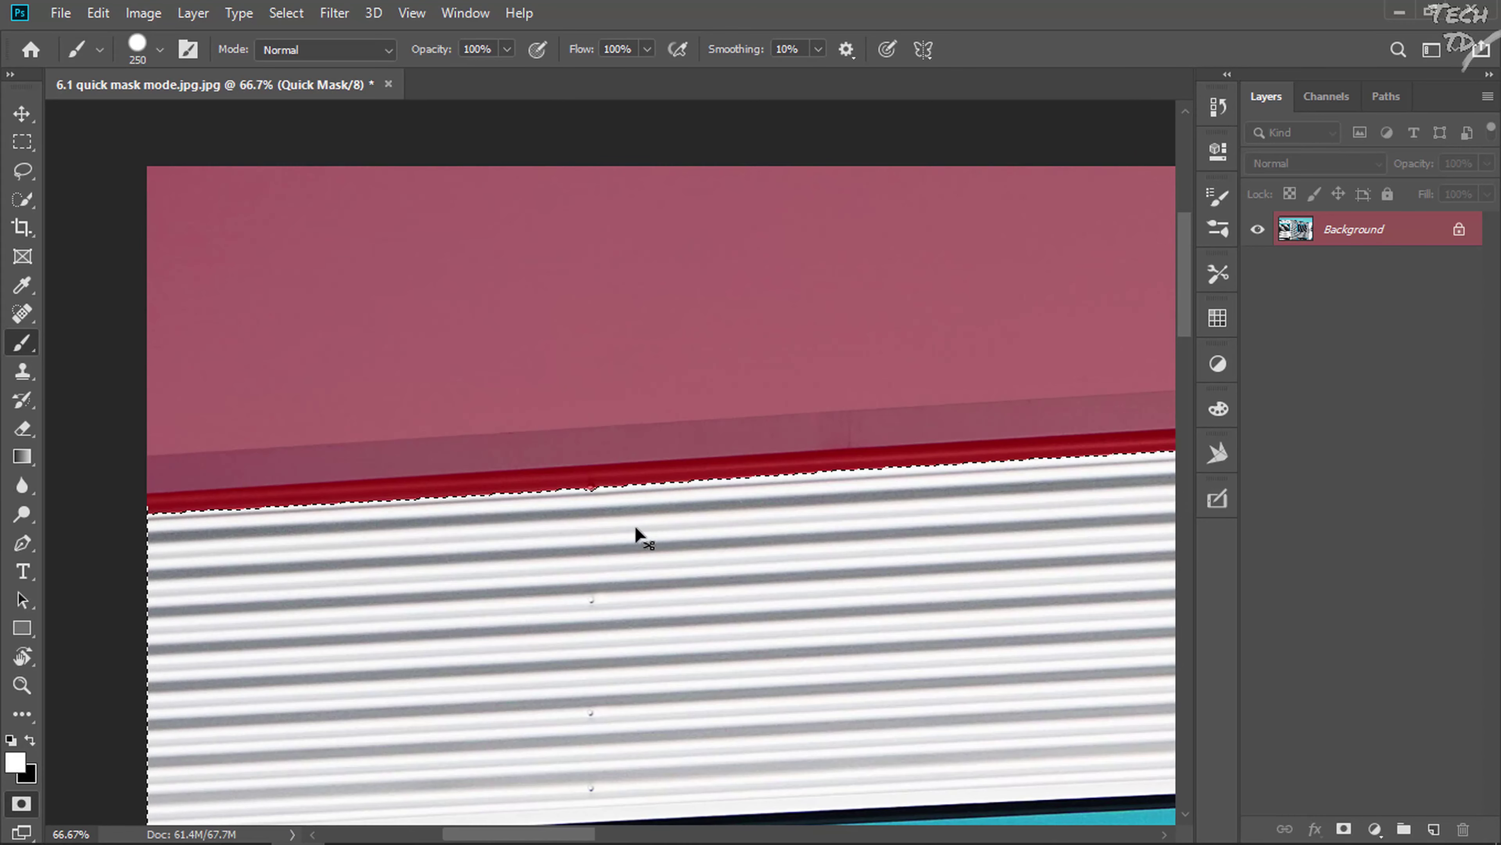
{"action": "scroll", "coordinate": [636, 530], "scroll_direction": "left", "scroll_amount": 3}
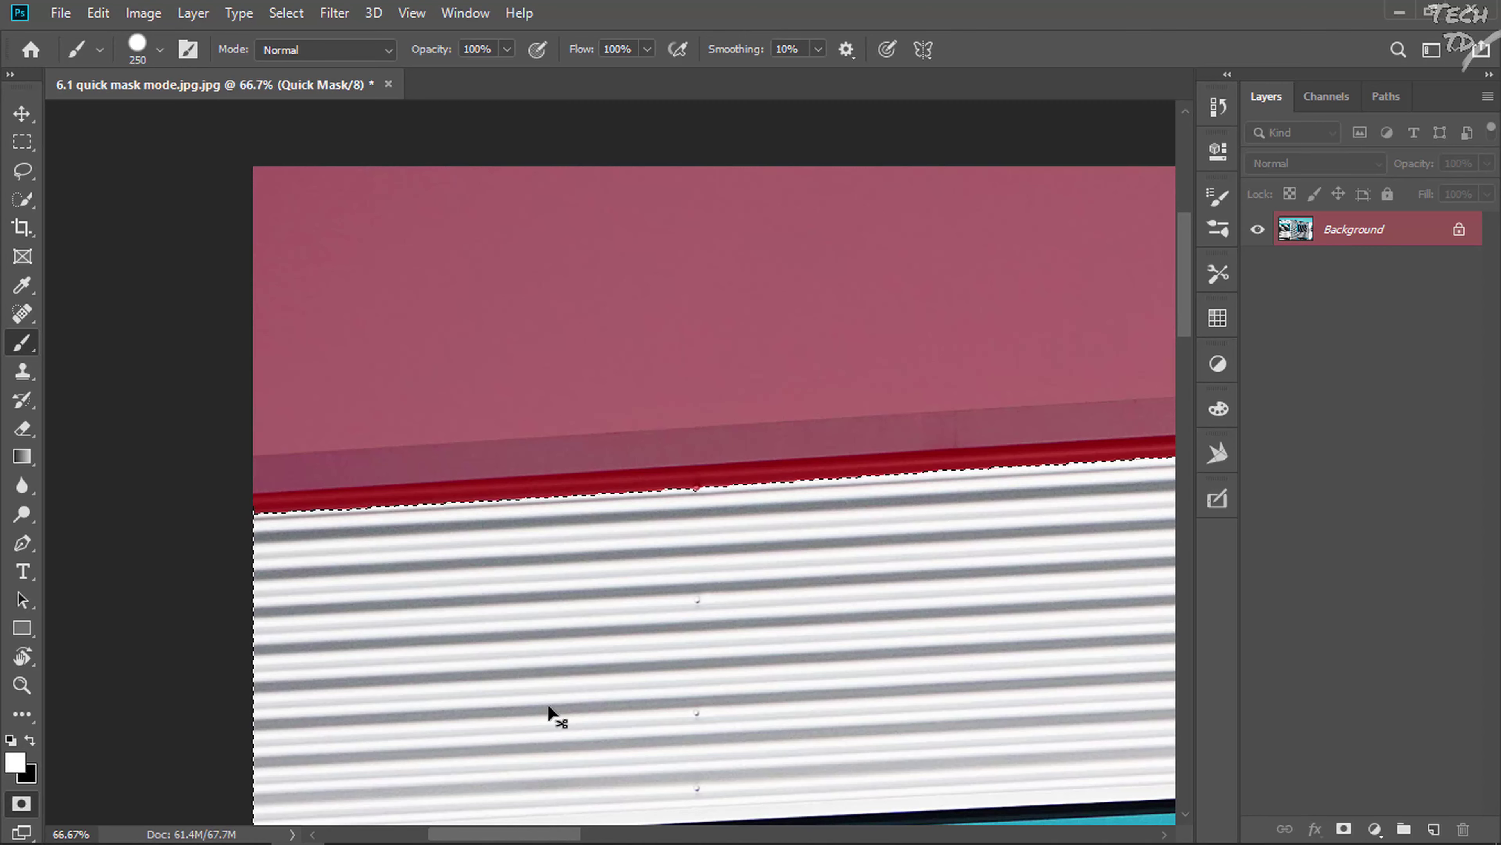
Paint white along the left end of the roof trim to unmask it
{"action": "left_click", "coordinate": [340, 550]}
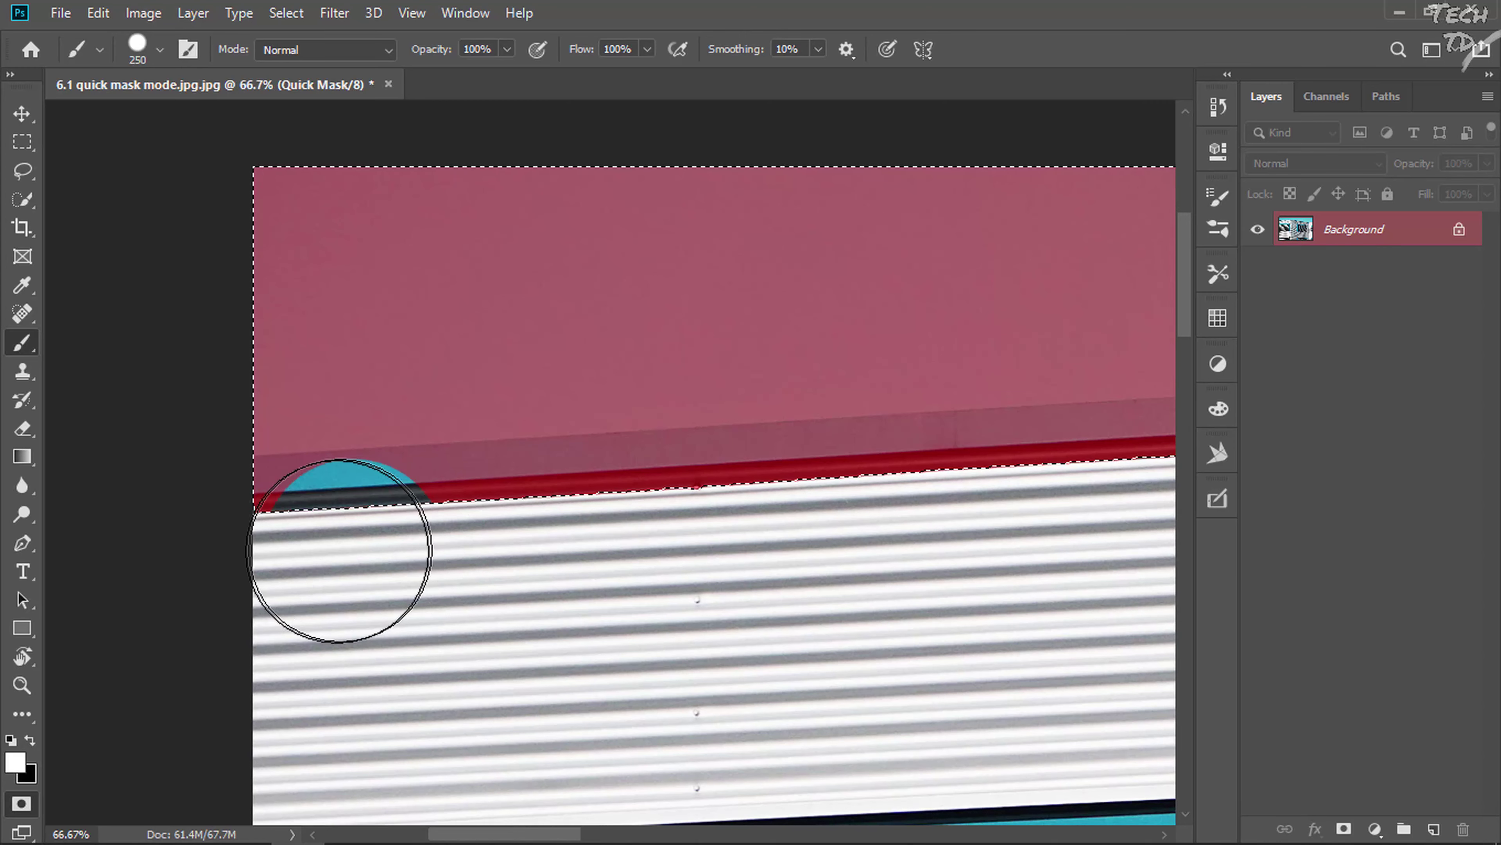
{"action": "left_click_drag", "start_coordinate": [340, 550], "coordinate": [318, 553]}
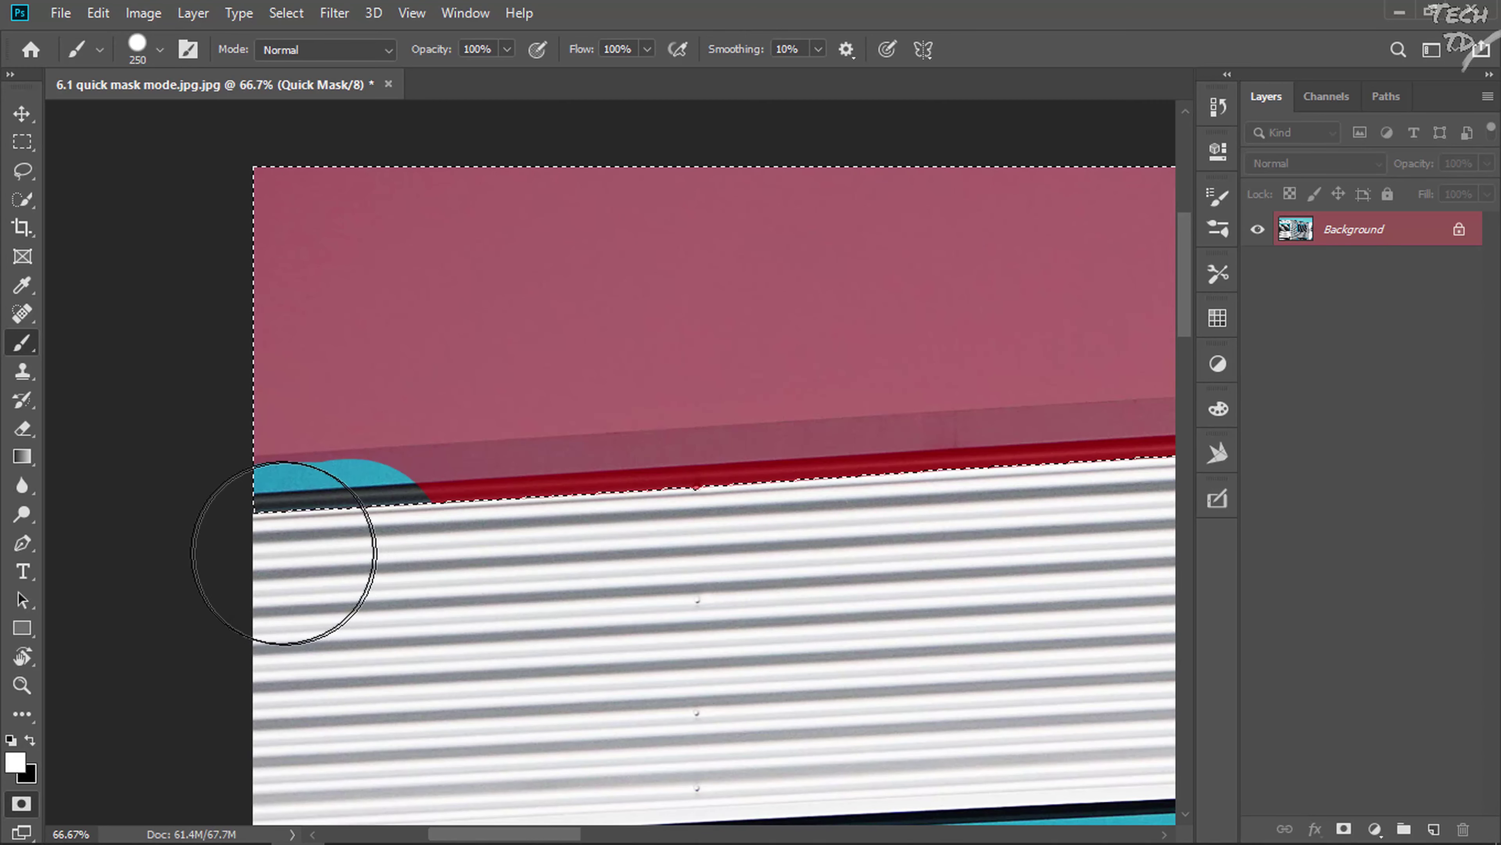
{"action": "left_click_drag", "start_coordinate": [430, 537], "coordinate": [617, 522]}
{"action": "key", "text": "ctrl+d"}
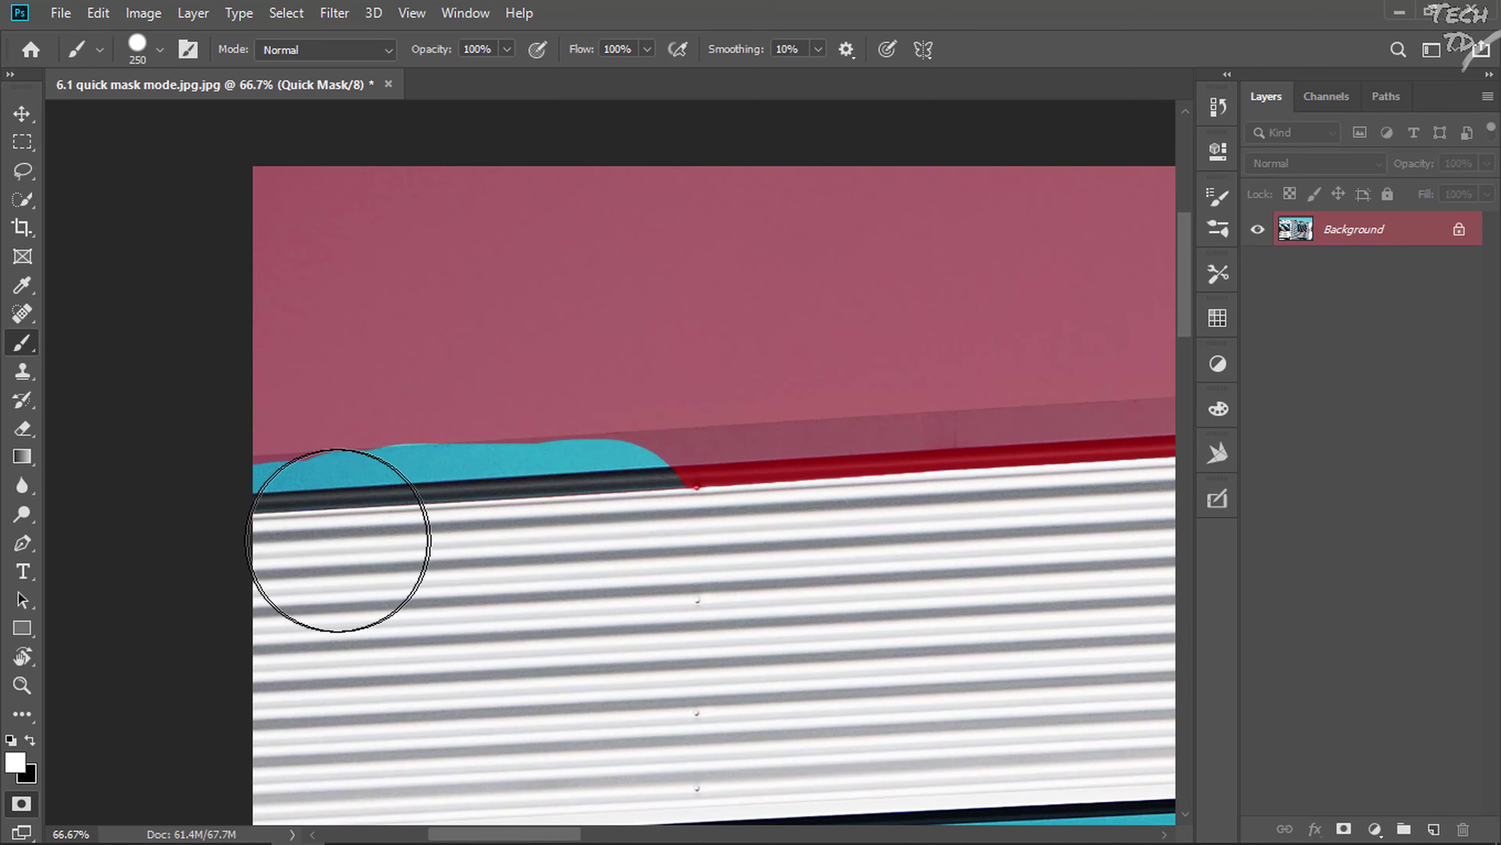
{"action": "left_click_drag", "start_coordinate": [332, 537], "coordinate": [289, 538]}
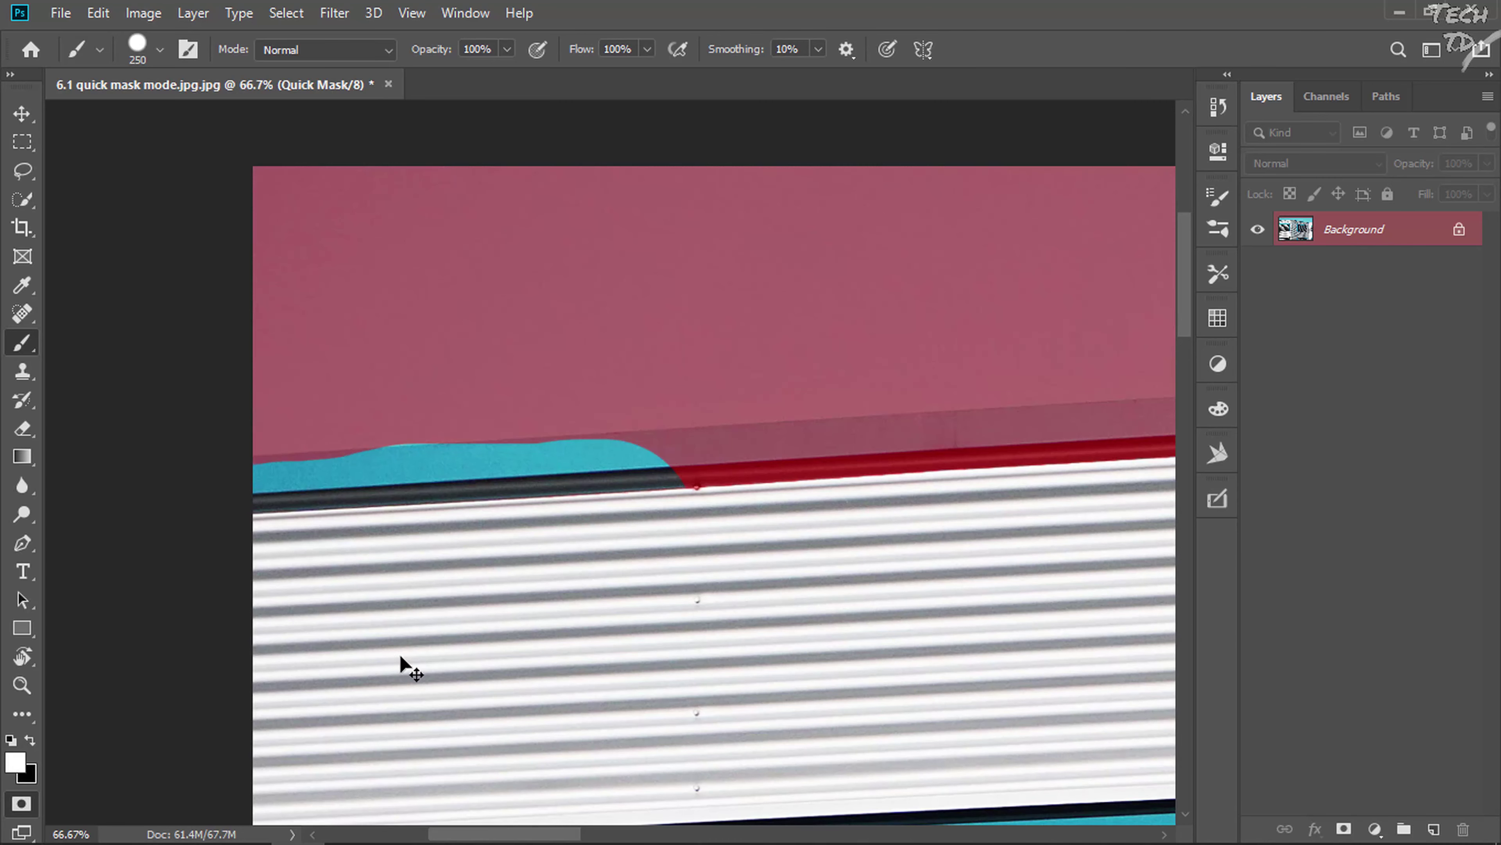
{"action": "key", "text": "ctrl+z"}
{"action": "key", "text": "ctrl+z"}
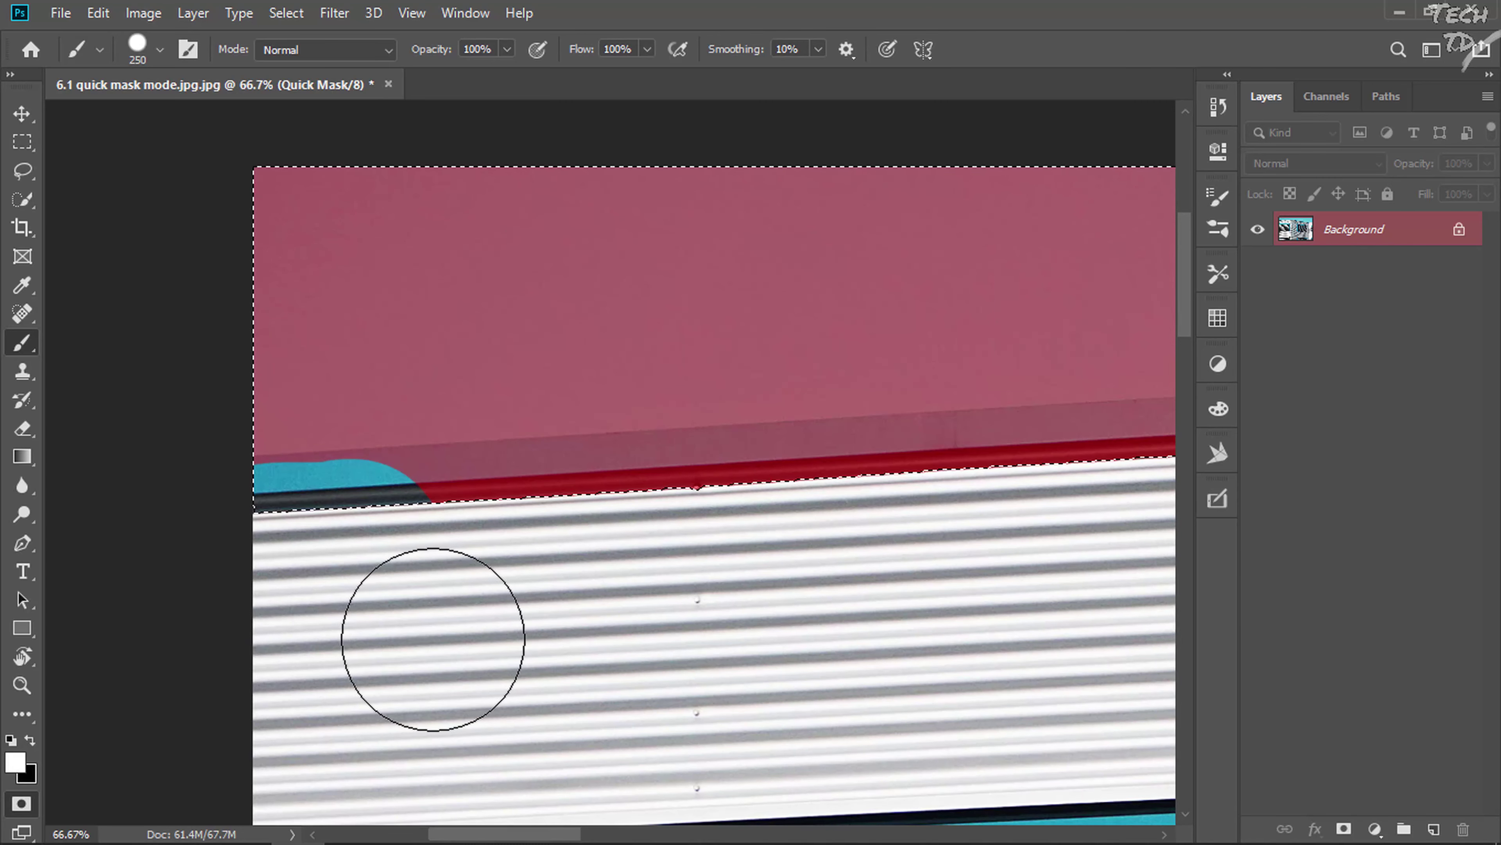
{"action": "key", "text": "ctrl+shift+z"}
{"action": "key", "text": "ctrl+shift+z"}
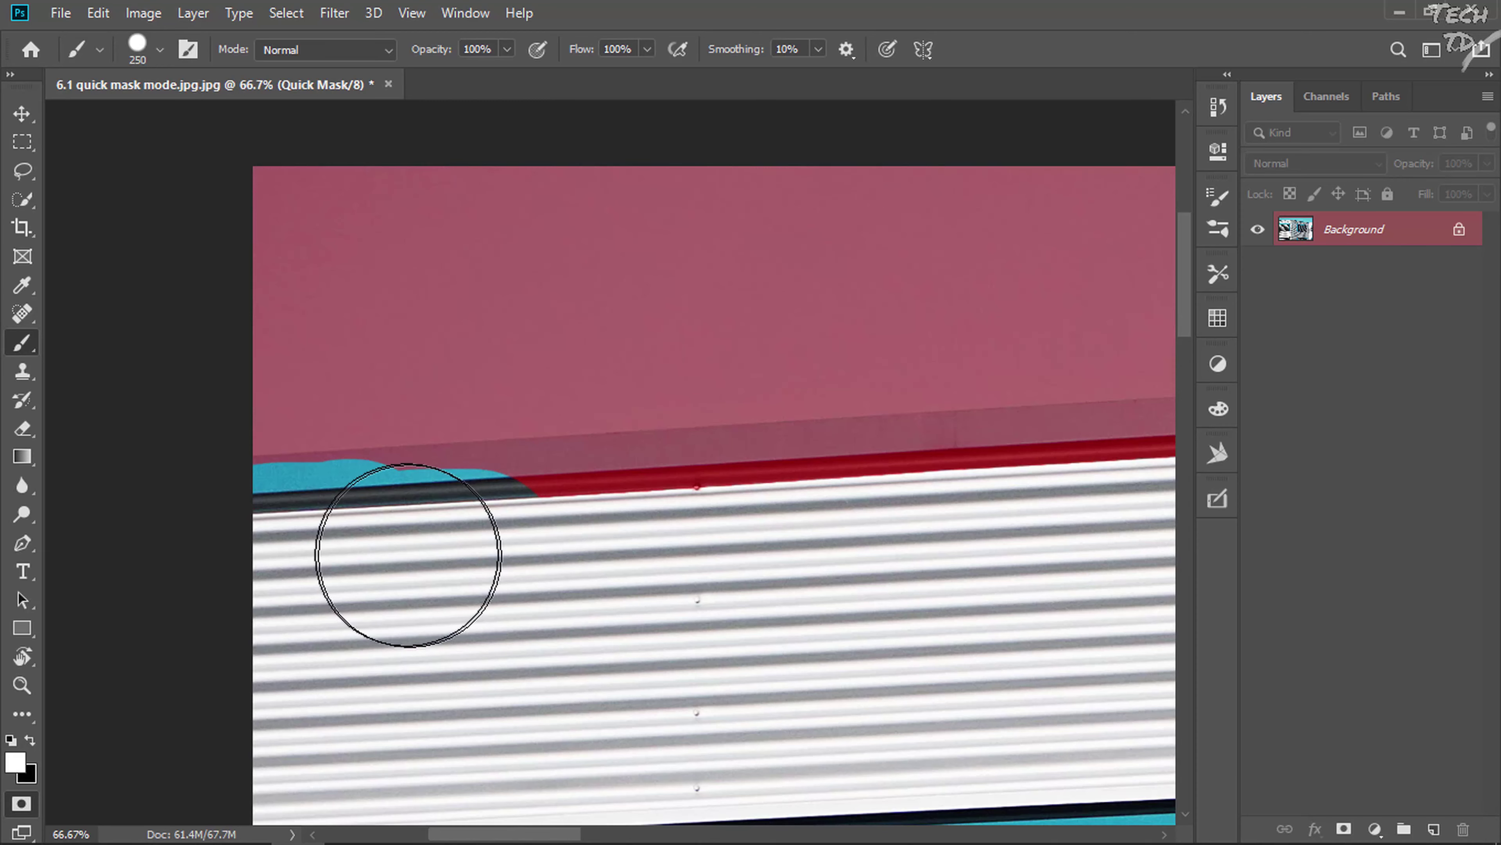
Continue clearing the mask along the roof edge rightward to the corner
{"action": "left_click_drag", "start_coordinate": [408, 555], "coordinate": [793, 537]}
{"action": "scroll", "coordinate": [680, 577], "scroll_direction": "right", "scroll_amount": 3}
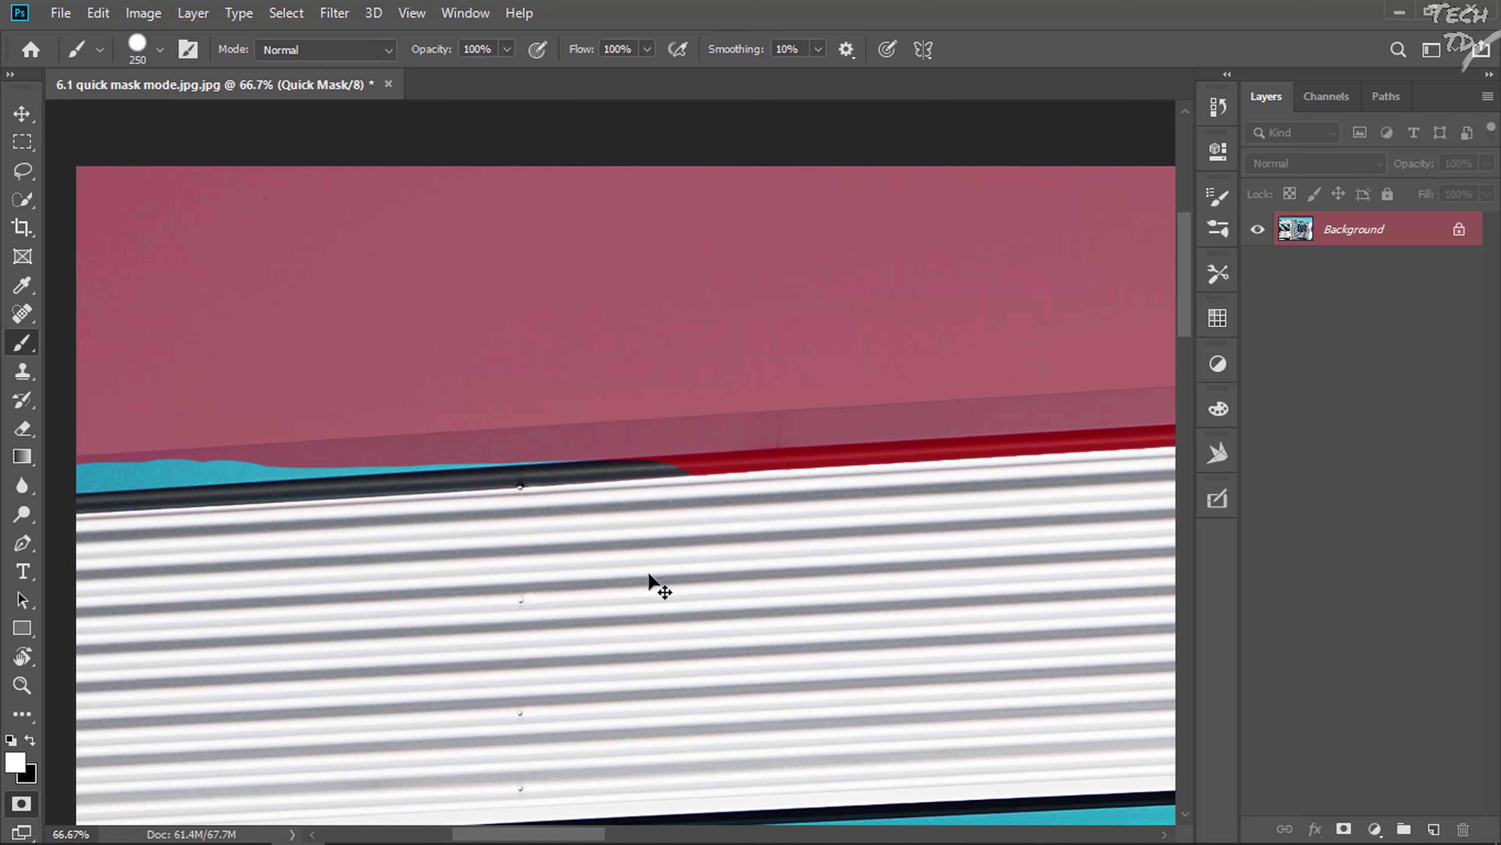
{"action": "scroll", "coordinate": [649, 575], "scroll_direction": "right", "scroll_amount": 2}
{"action": "left_click_drag", "start_coordinate": [211, 520], "coordinate": [768, 514]}
{"action": "scroll", "coordinate": [654, 560], "scroll_direction": "right", "scroll_amount": 3}
{"action": "scroll", "coordinate": [623, 540], "scroll_direction": "right", "scroll_amount": 3}
{"action": "scroll", "coordinate": [624, 533], "scroll_direction": "right", "scroll_amount": 2}
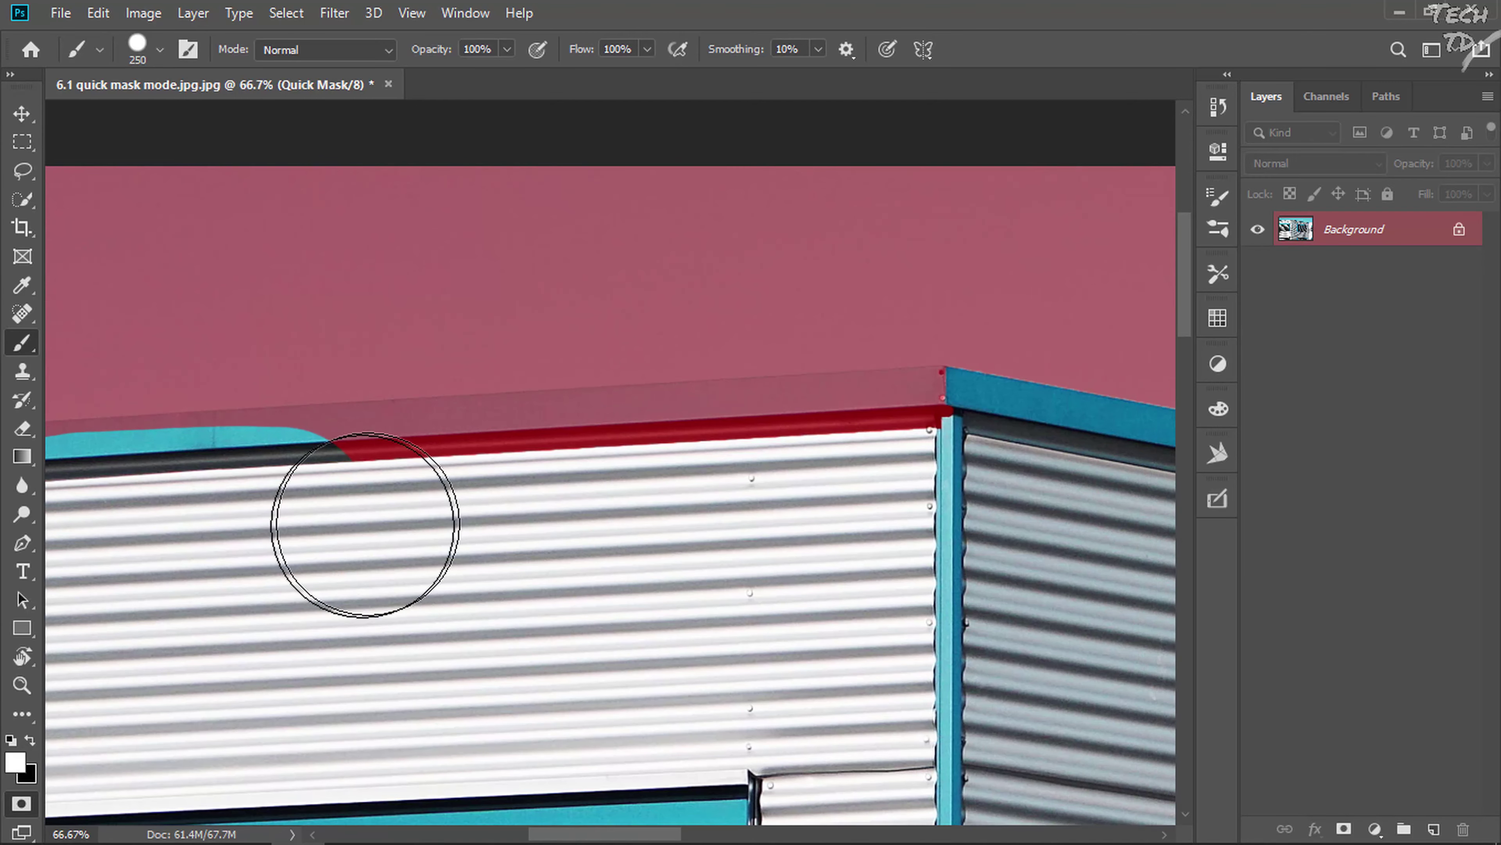
{"action": "left_click_drag", "start_coordinate": [365, 525], "coordinate": [929, 471]}
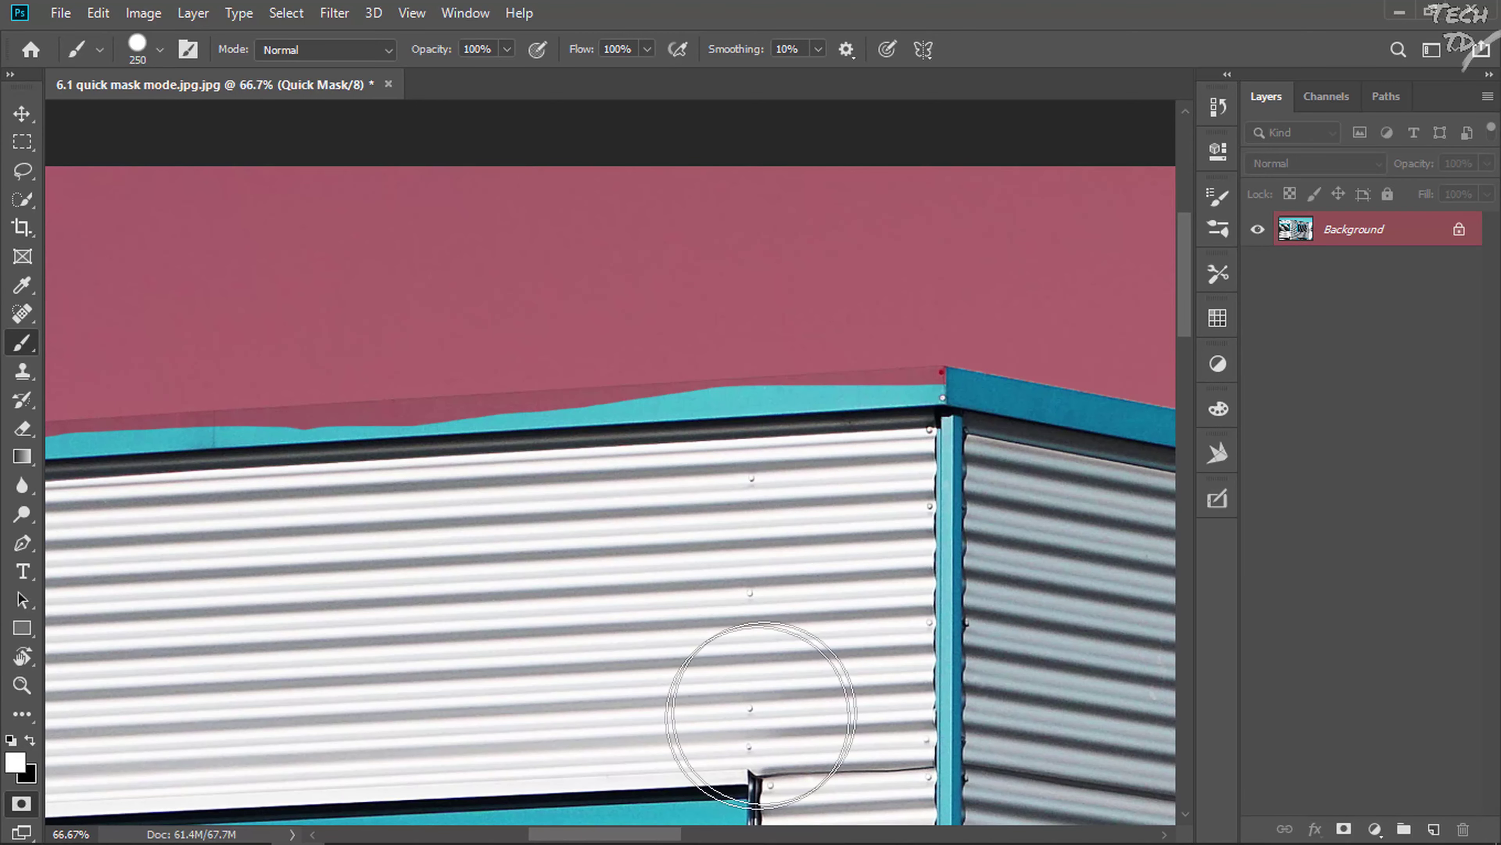
Fit the image to the window, then zoom back in on the left roofline
{"action": "key", "text": "ctrl+KP_0"}
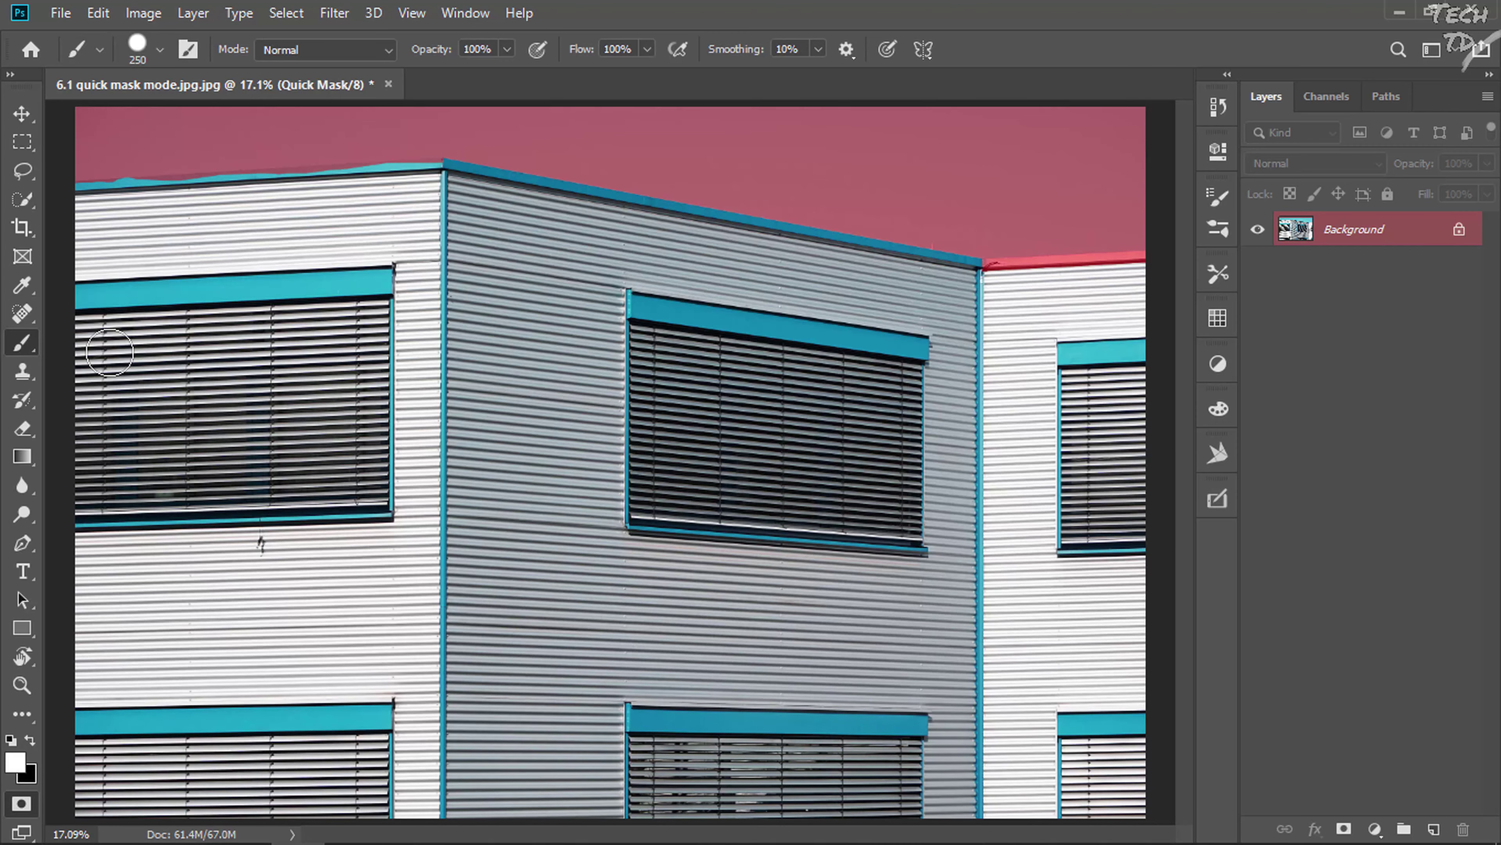
{"action": "key", "text": "ctrl+KP_Add"}
{"action": "key", "text": "ctrl+KP_Add"}
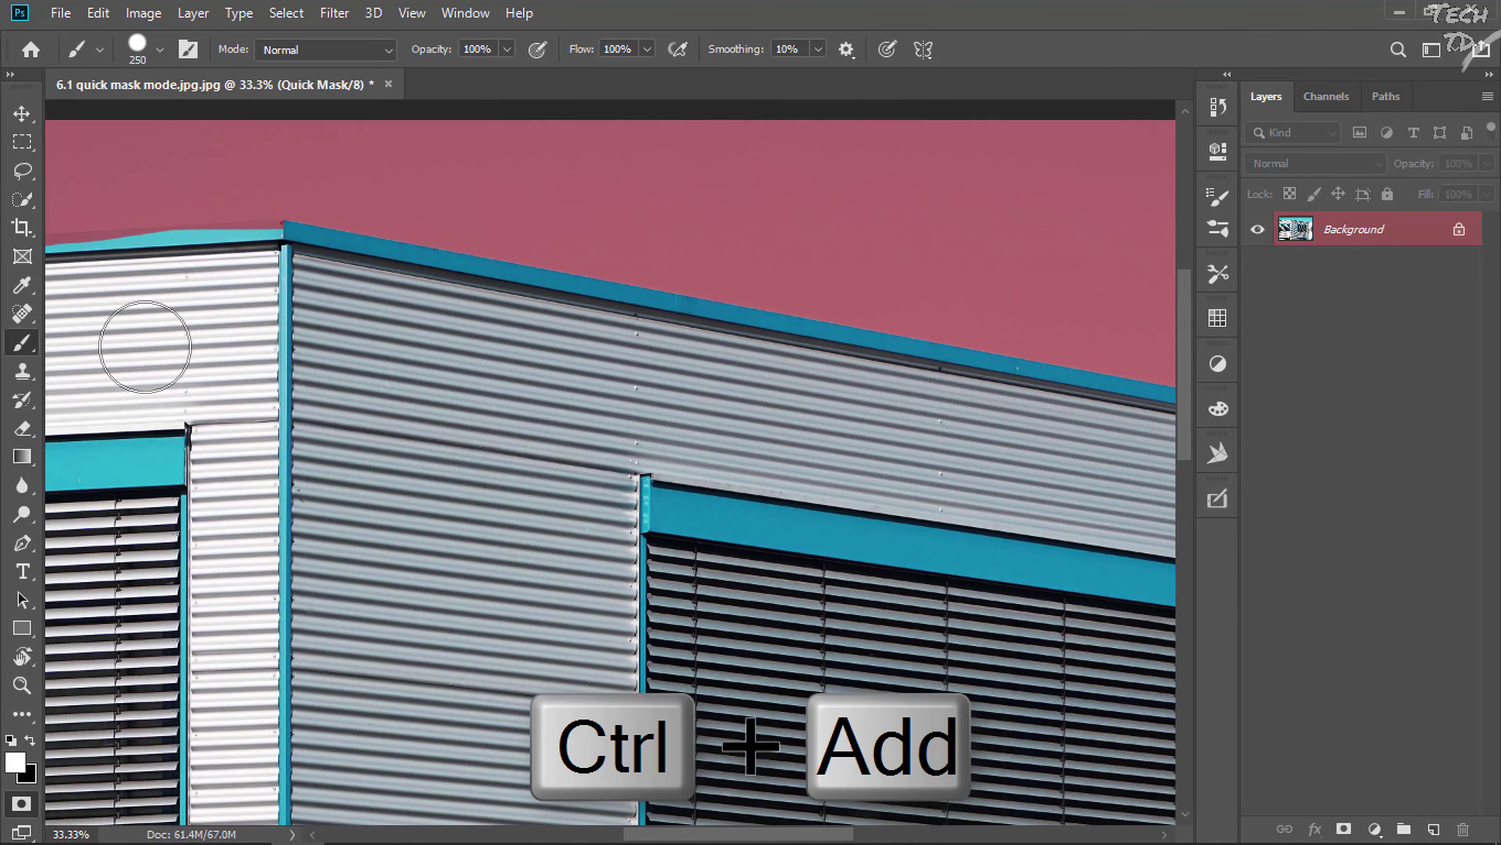
{"action": "scroll", "coordinate": [251, 369], "scroll_direction": "up", "scroll_amount": 3}
{"action": "scroll", "coordinate": [335, 467], "scroll_direction": "left", "scroll_amount": 2}
{"action": "scroll", "coordinate": [335, 464], "scroll_direction": "left", "scroll_amount": 4}
{"action": "scroll", "coordinate": [335, 461], "scroll_direction": "left", "scroll_amount": 3}
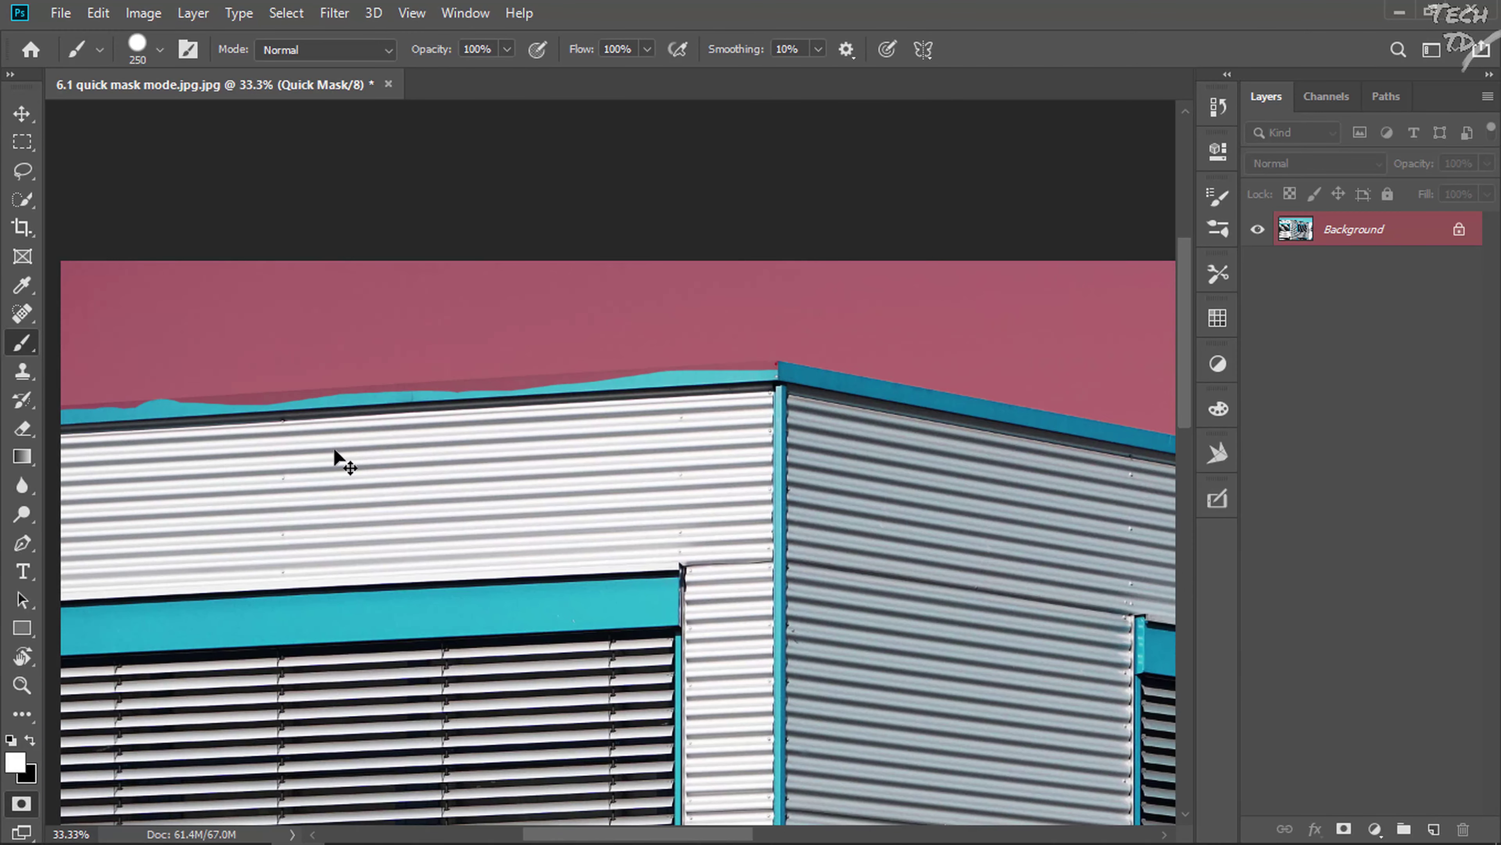
{"action": "scroll", "coordinate": [335, 461], "scroll_direction": "left", "scroll_amount": 3}
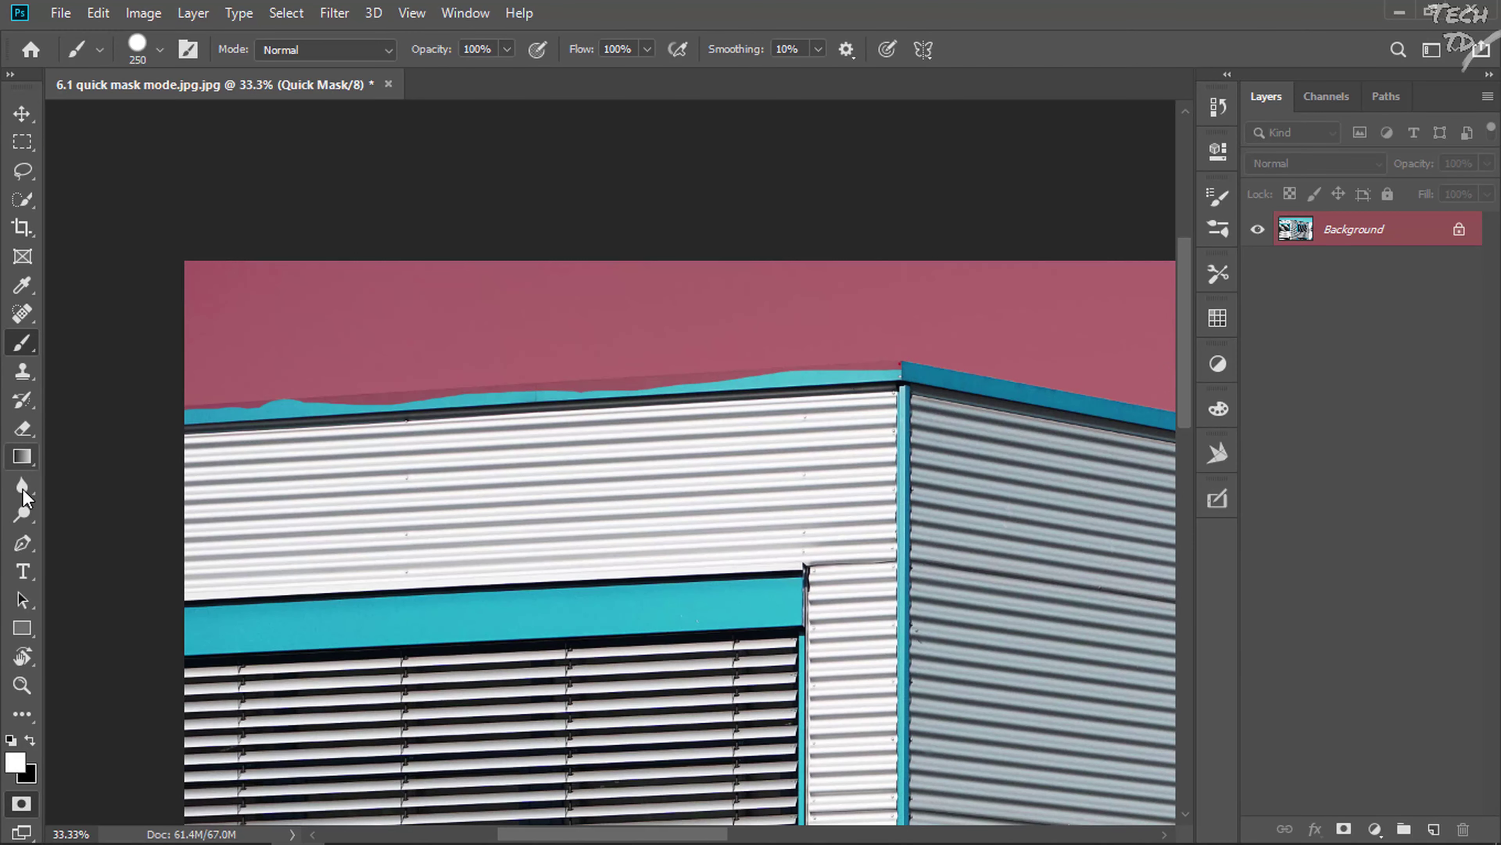
Draw a Pen path along the roofline to the left edge and back below it
{"action": "left_click", "coordinate": [24, 544]}
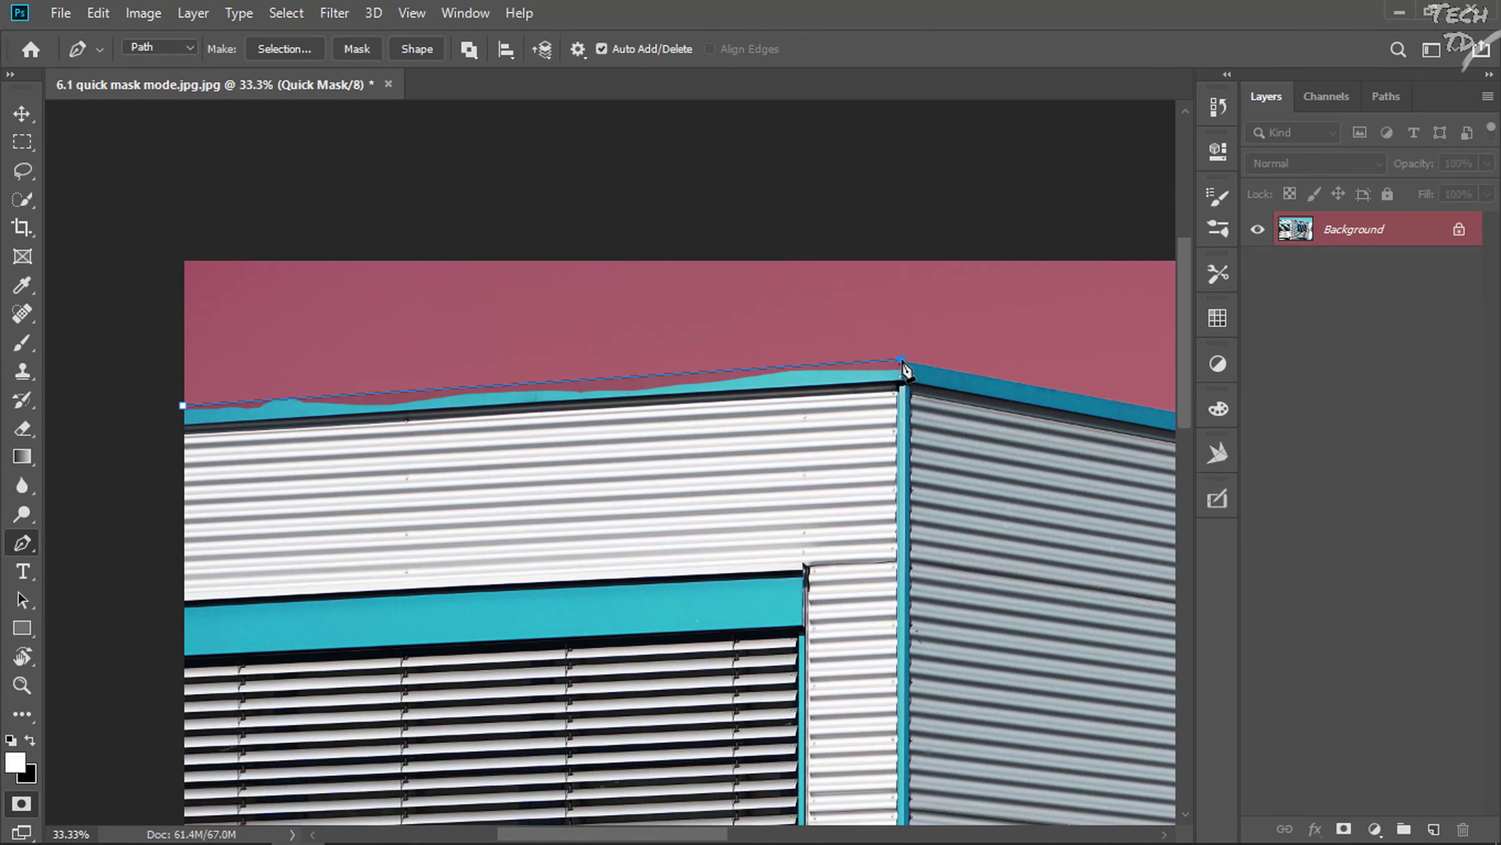
{"action": "left_click", "coordinate": [176, 462]}
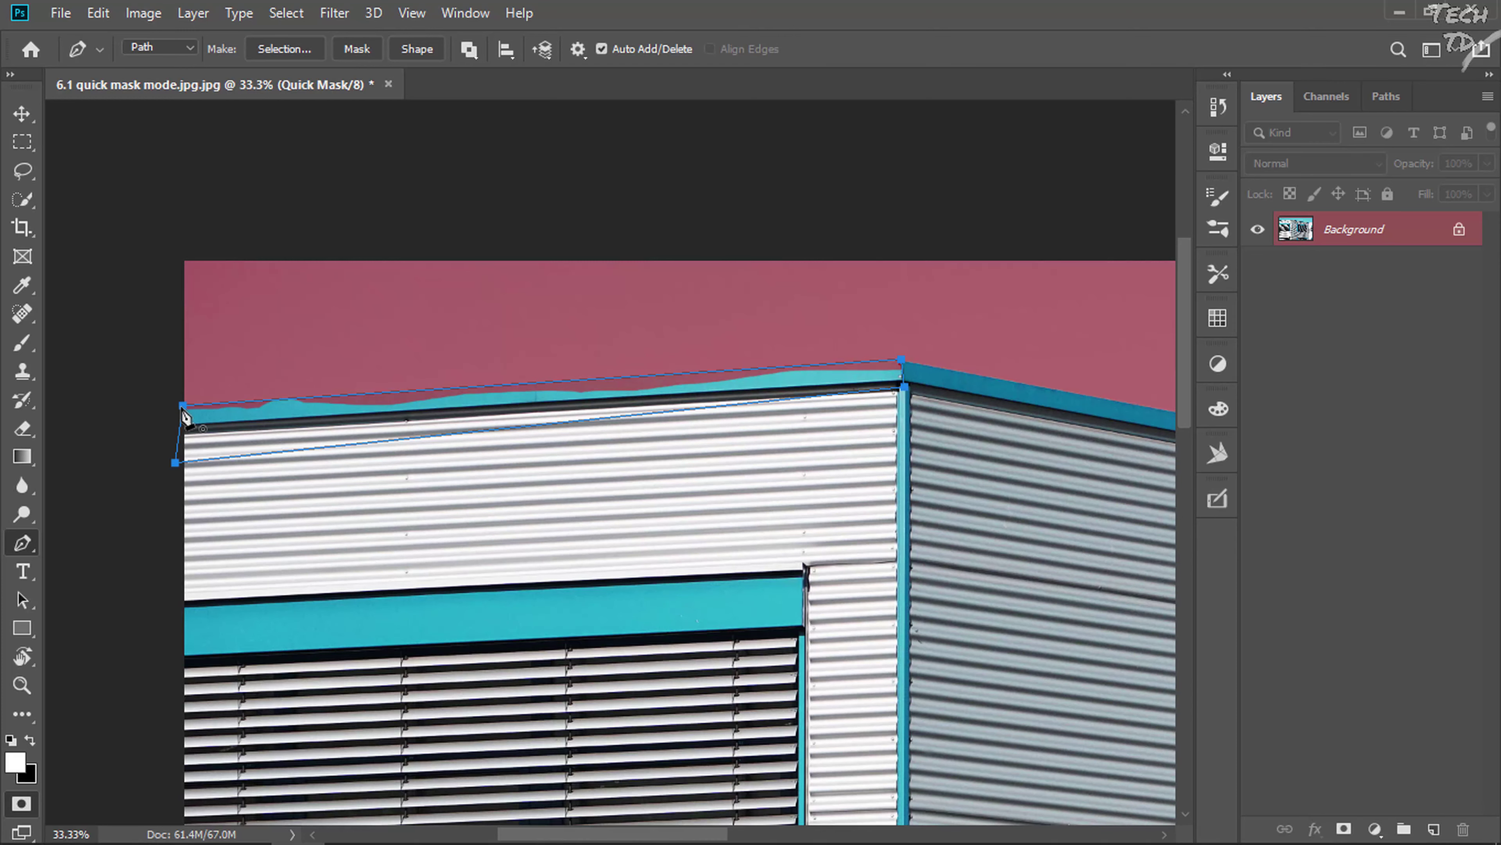
{"action": "right_click", "coordinate": [183, 413]}
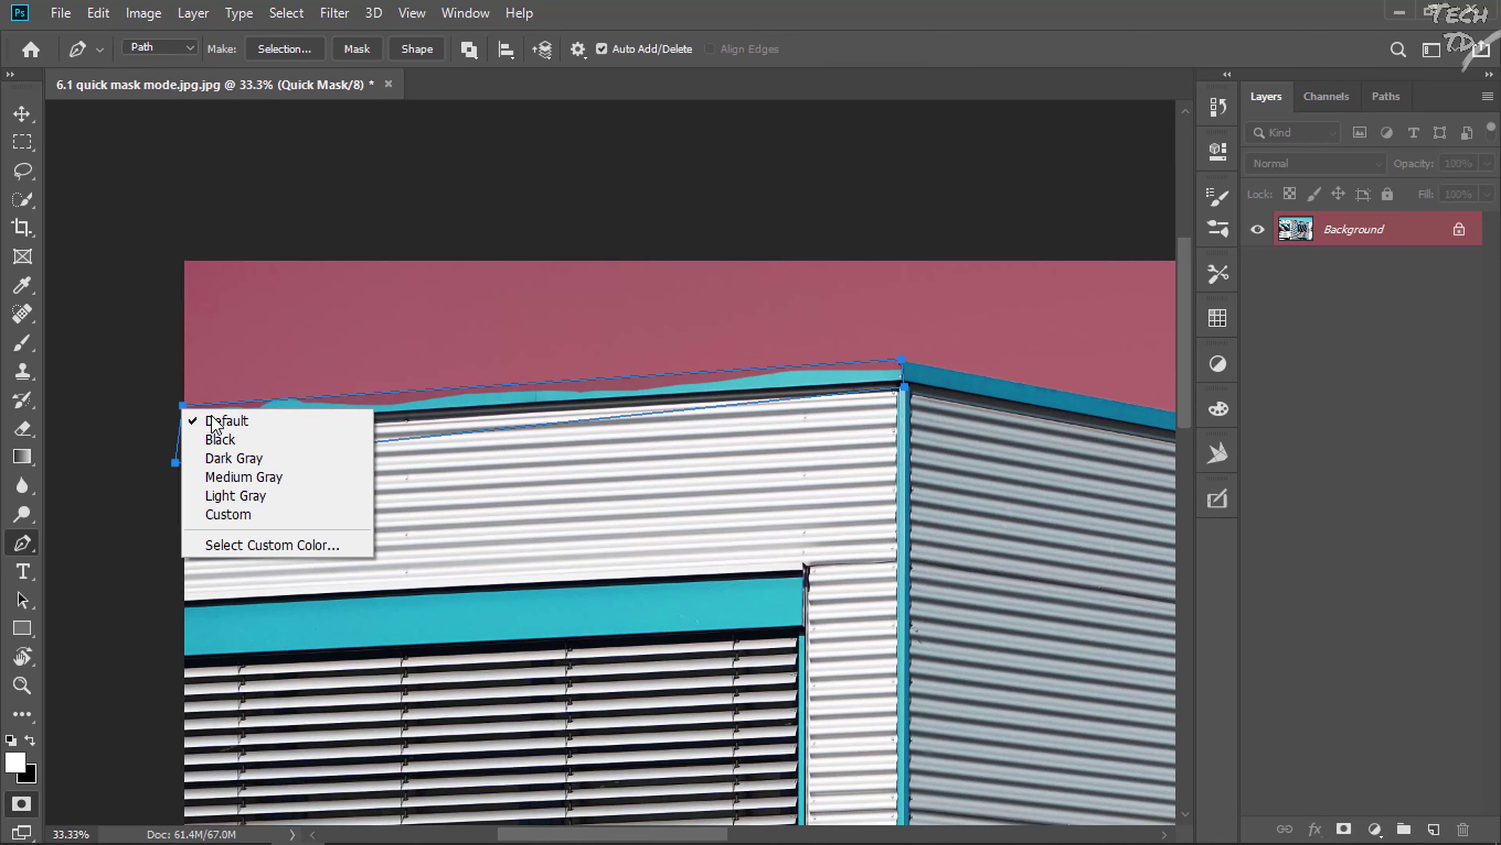
Convert the roofline path to a 0-feather selection and fill it white to unmask the roof cap
{"action": "right_click", "coordinate": [479, 436]}
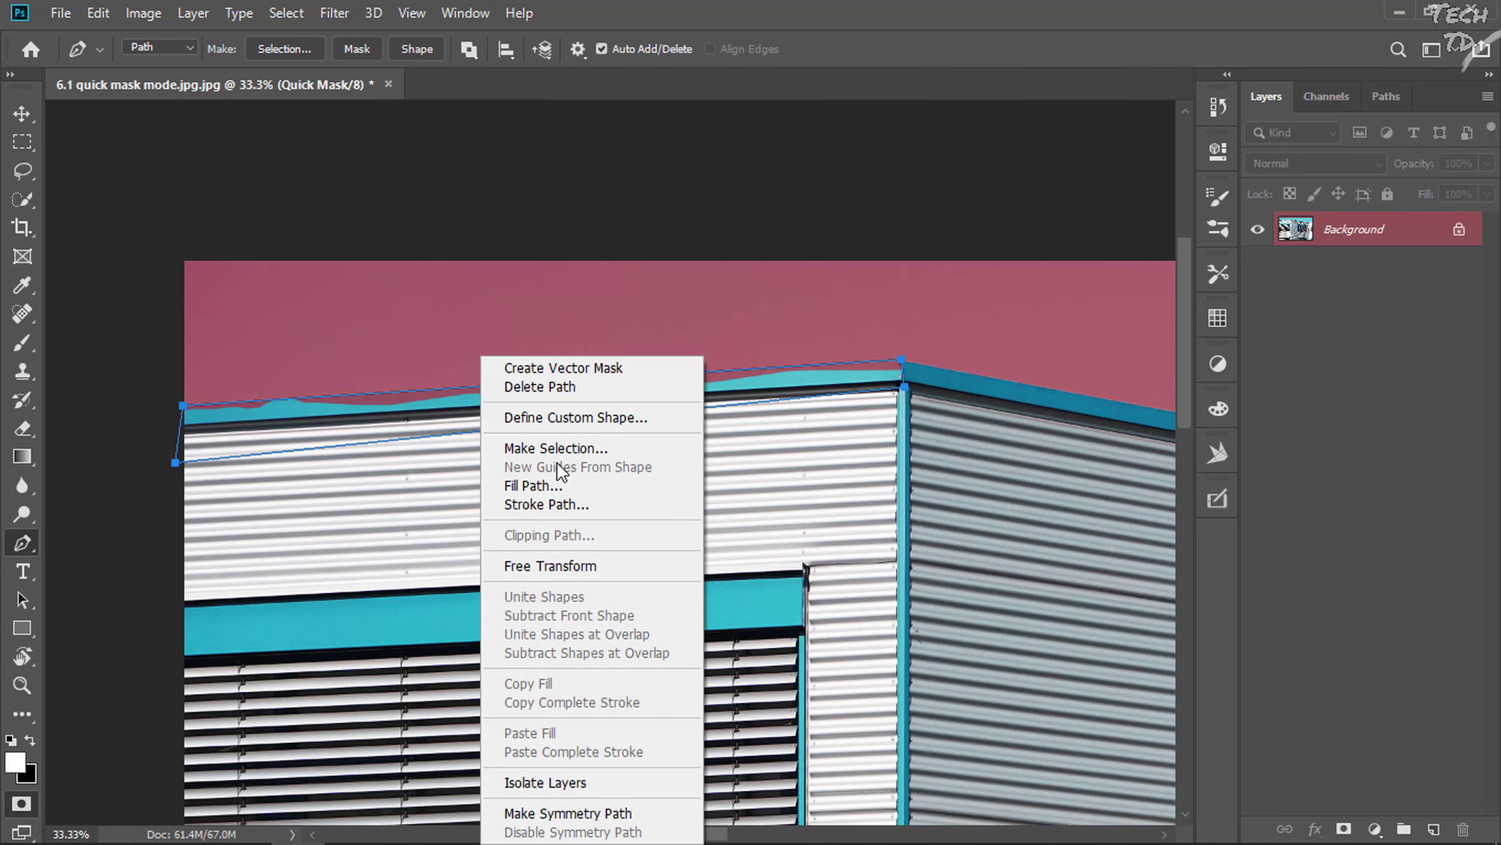
{"action": "left_click", "coordinate": [559, 450]}
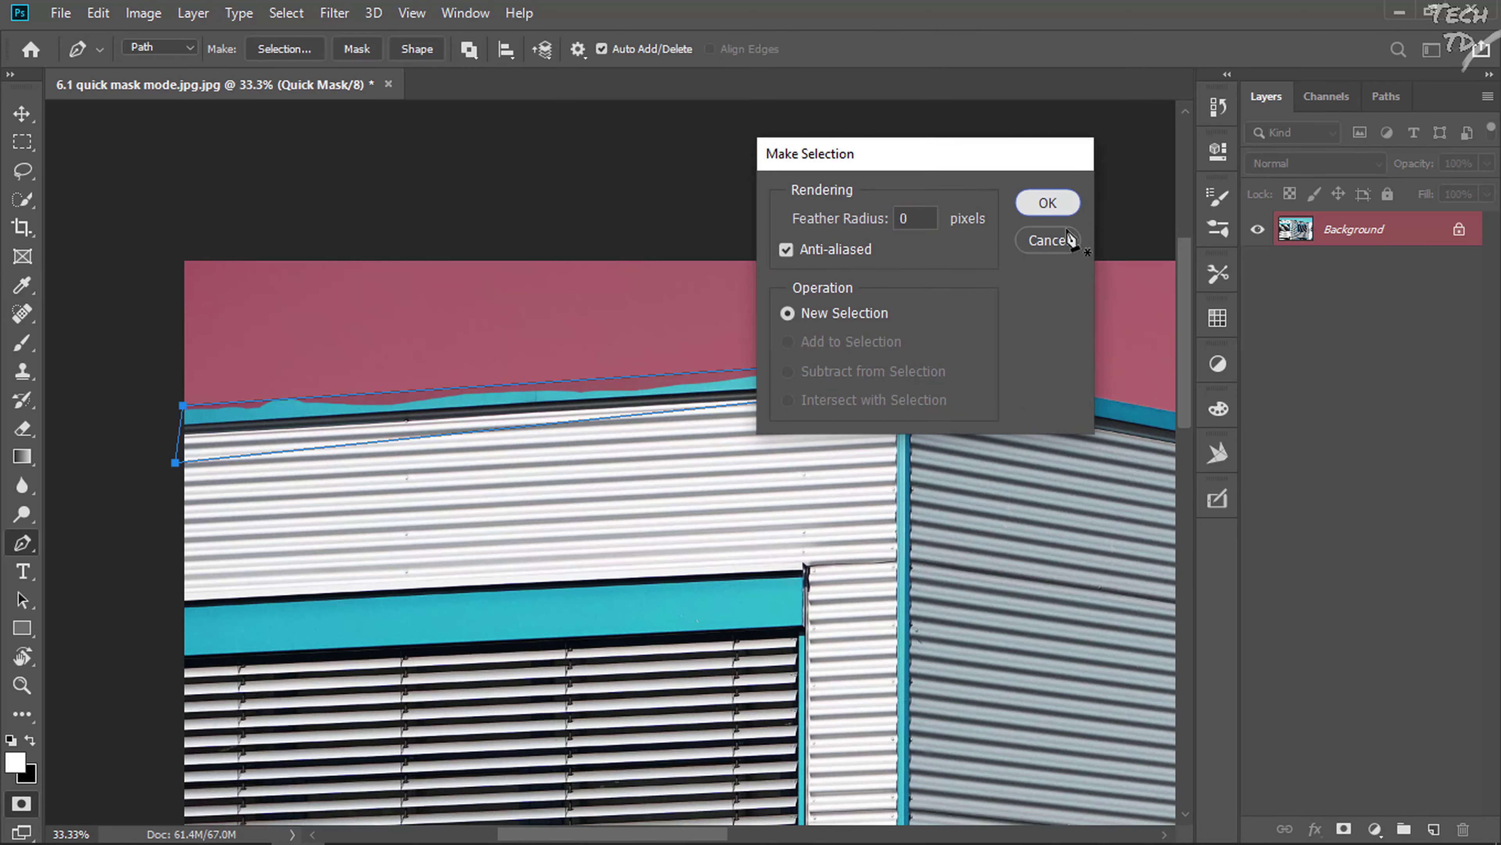
{"action": "key", "text": "Return"}
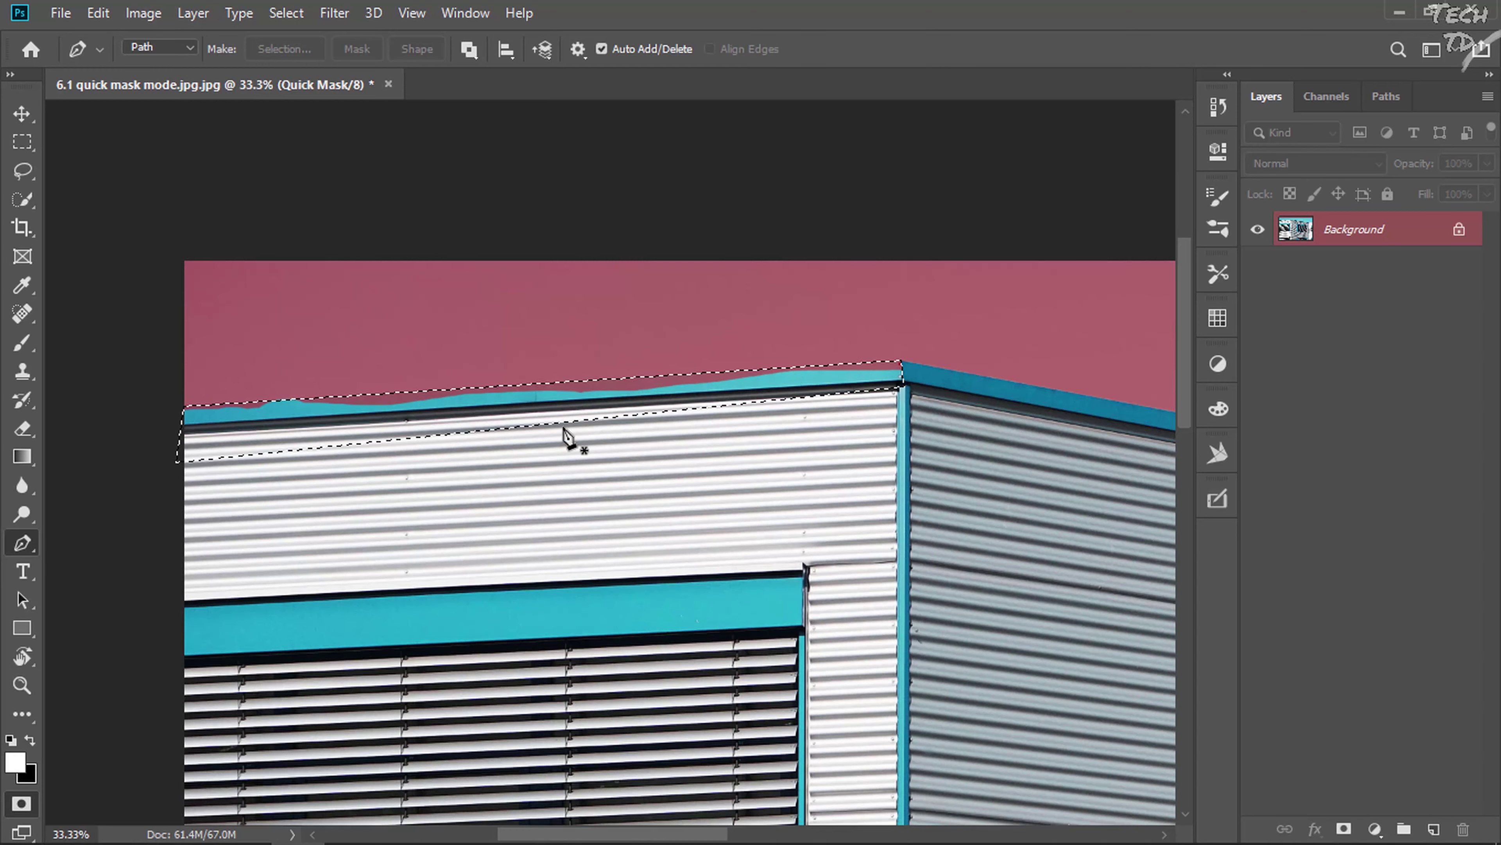
{"action": "key", "text": "b"}
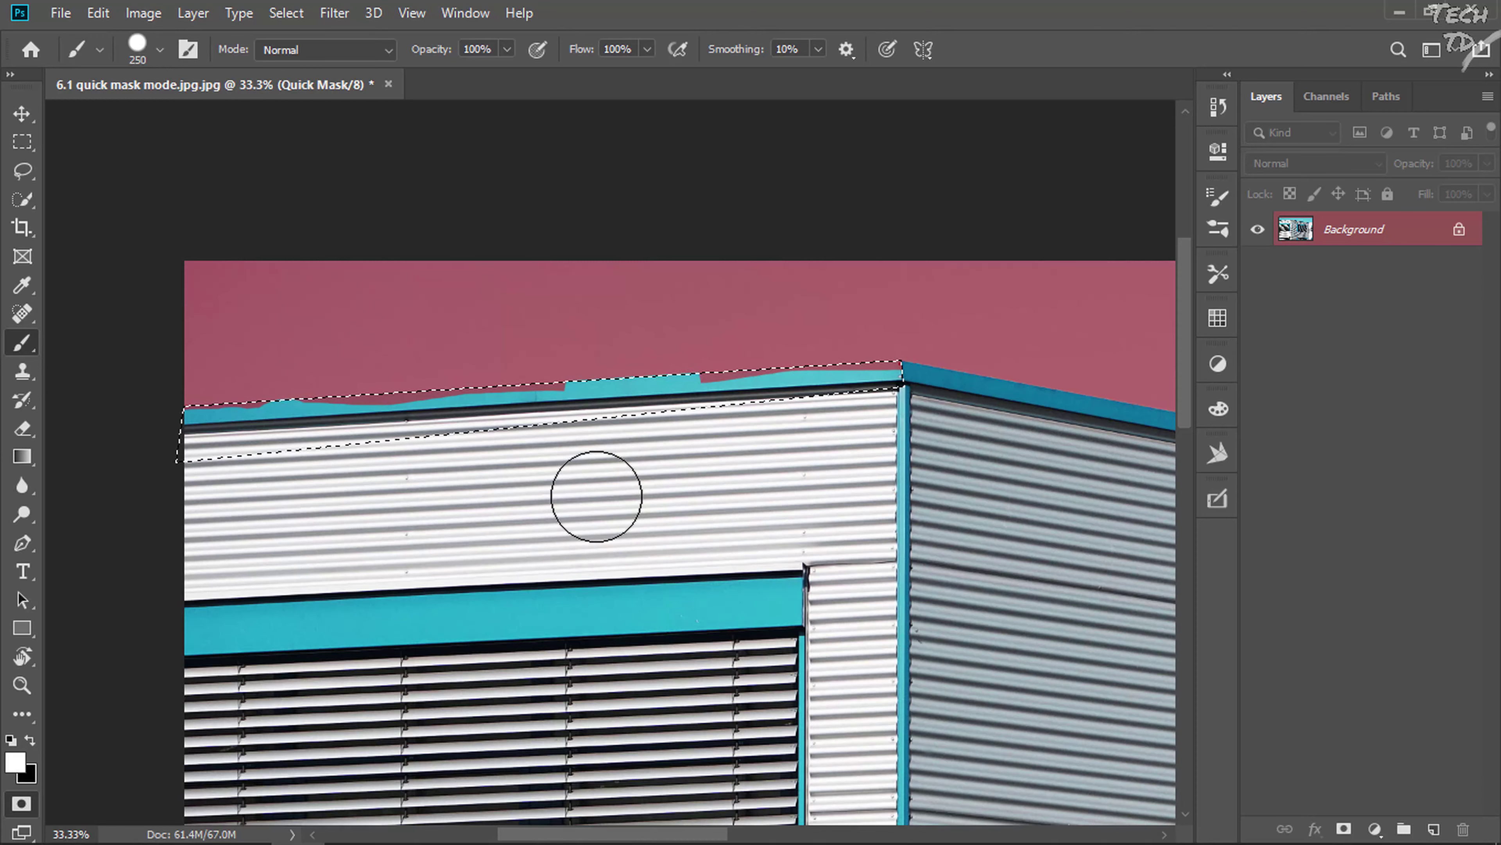
{"action": "key", "text": "alt+Delete"}
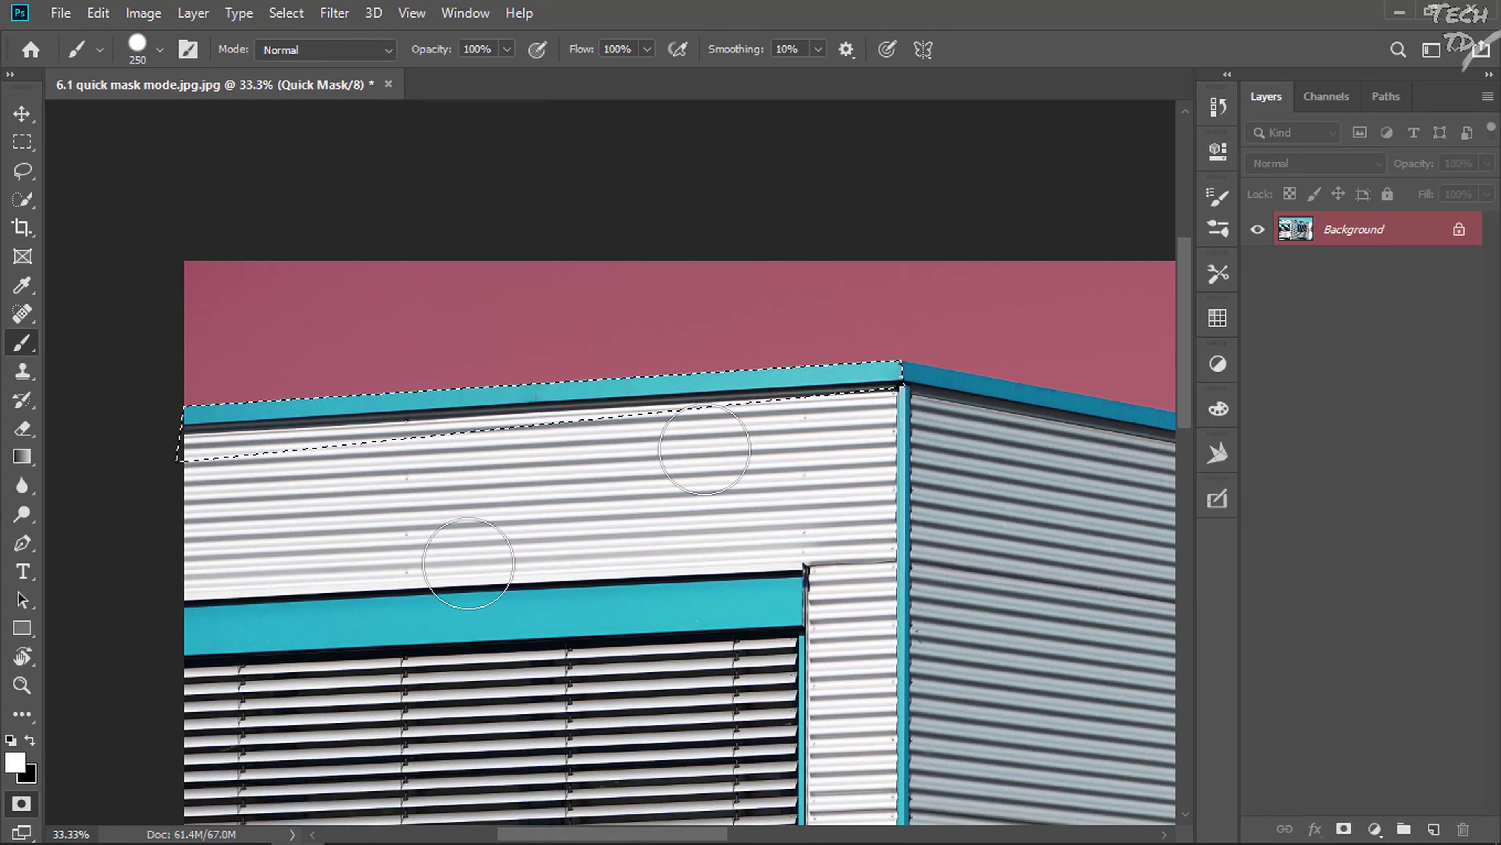
{"action": "scroll", "coordinate": [700, 529], "scroll_direction": "right", "scroll_amount": 3}
Scroll right and zoom in on the right building's roof corner
{"action": "scroll", "coordinate": [730, 536], "scroll_direction": "right", "scroll_amount": 4}
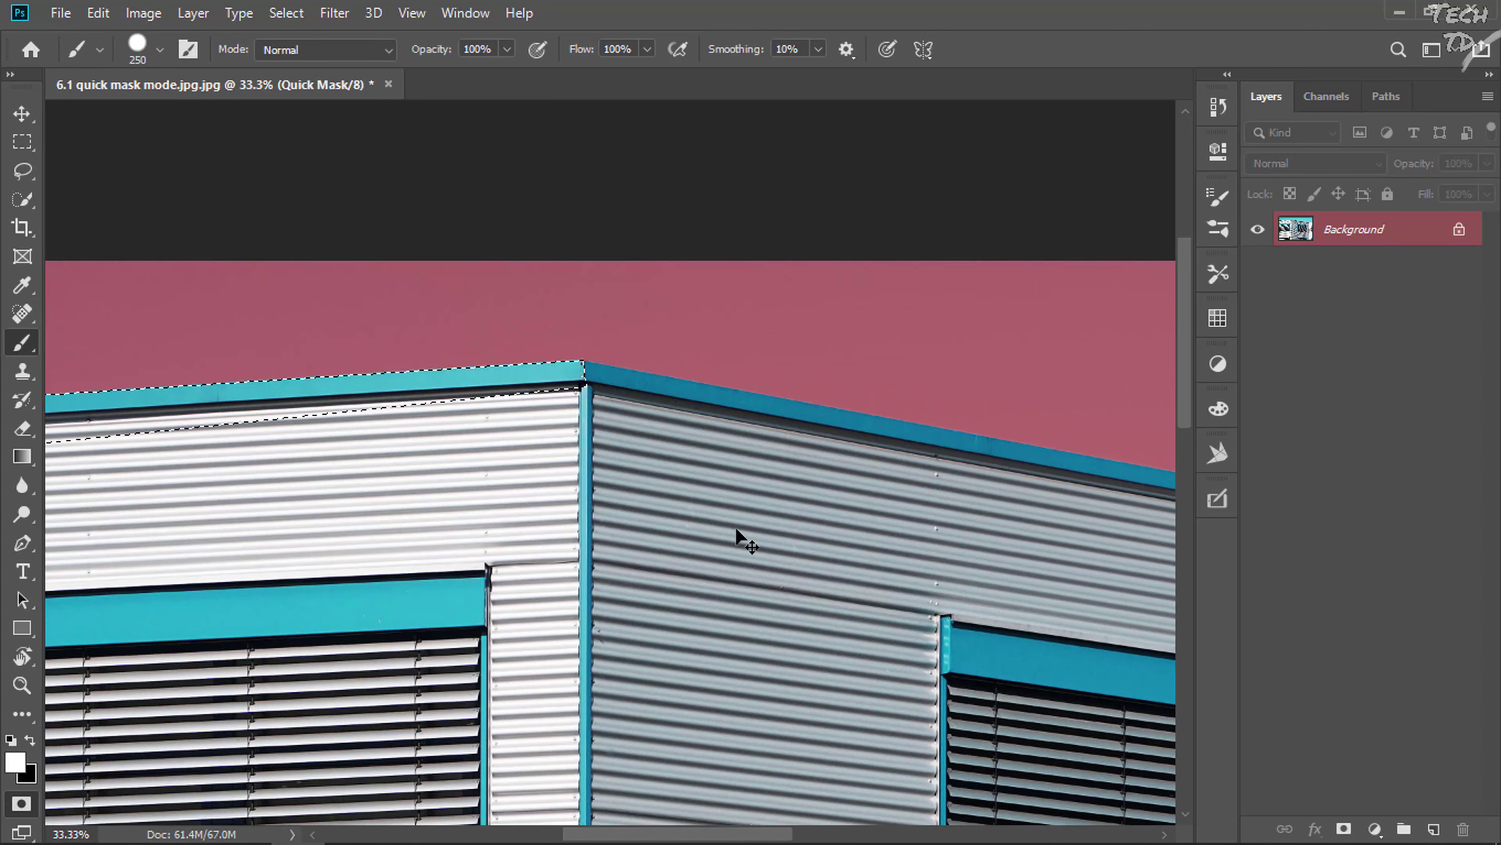
{"action": "scroll", "coordinate": [737, 529], "scroll_direction": "right", "scroll_amount": 5}
{"action": "scroll", "coordinate": [736, 530], "scroll_direction": "right", "scroll_amount": 5}
{"action": "scroll", "coordinate": [737, 529], "scroll_direction": "right", "scroll_amount": 5}
{"action": "scroll", "coordinate": [813, 599], "scroll_direction": "right", "scroll_amount": 3}
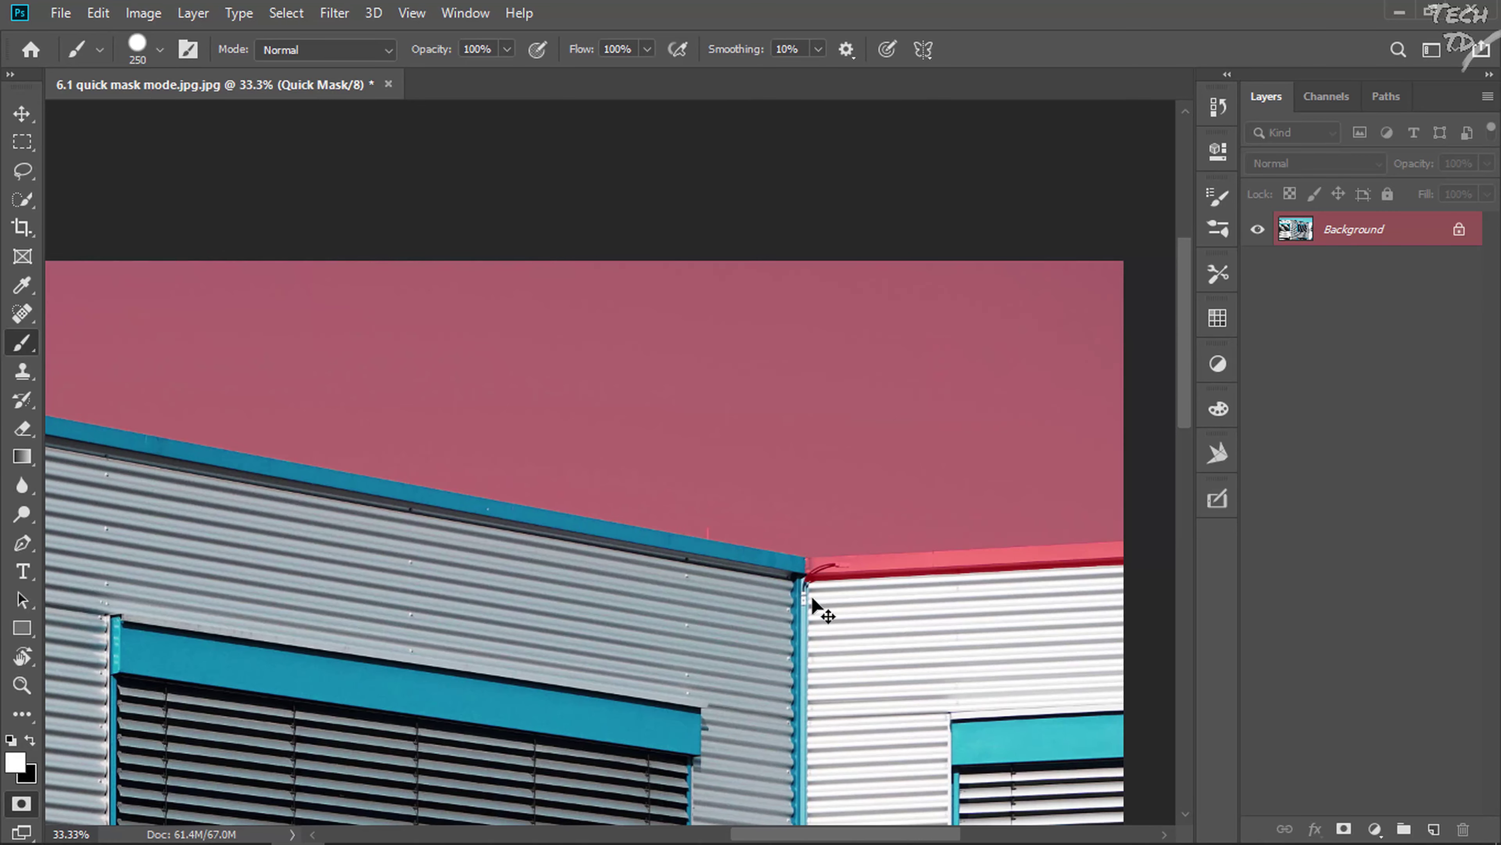
{"action": "left_click_drag", "start_coordinate": [858, 617], "coordinate": [748, 606]}
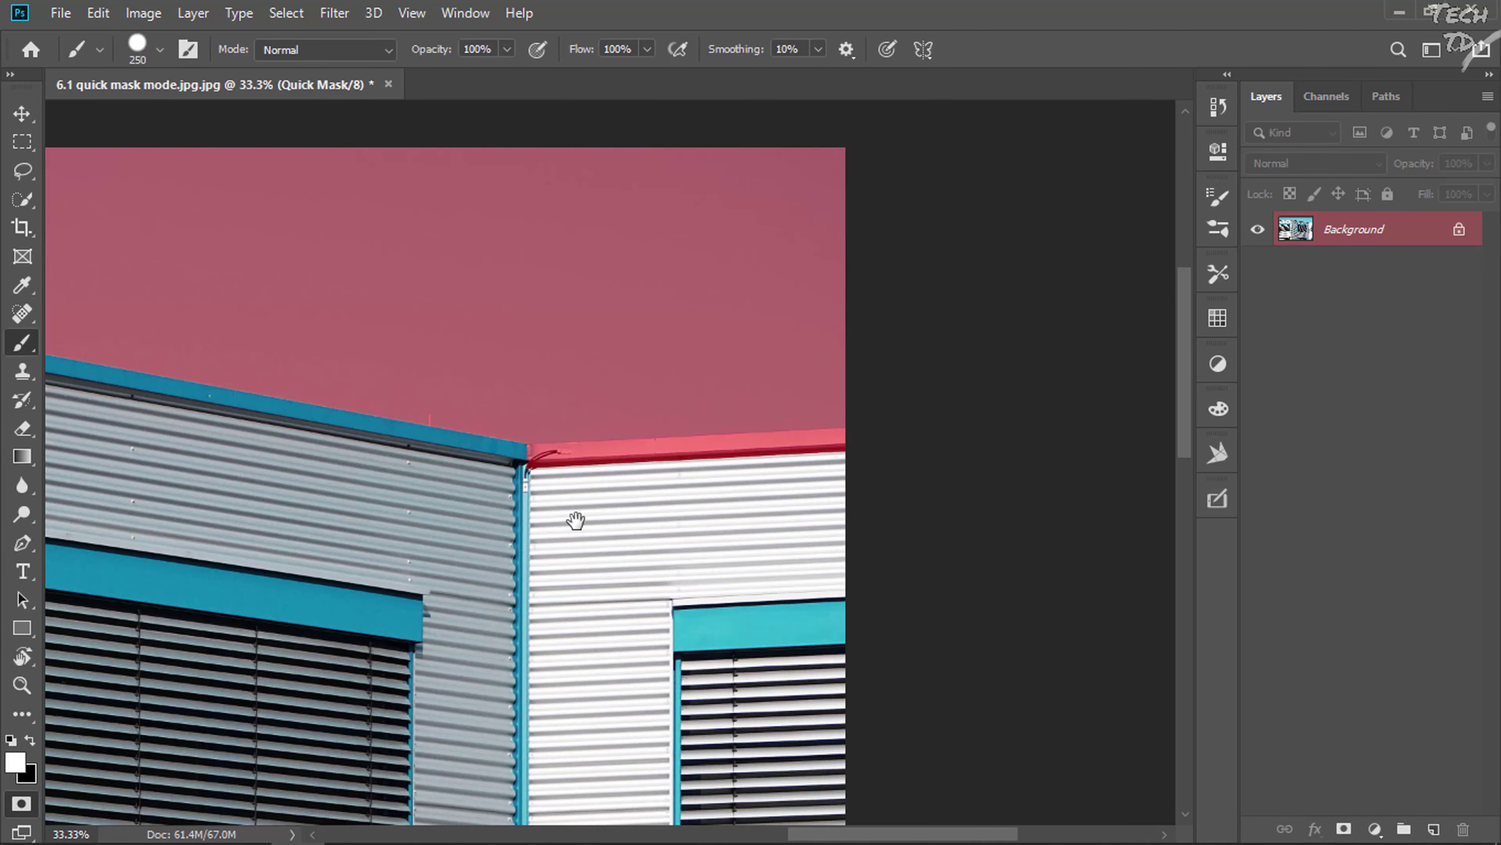
{"action": "key", "text": "ctrl+KP_Add"}
{"action": "key", "text": "ctrl+KP_Add"}
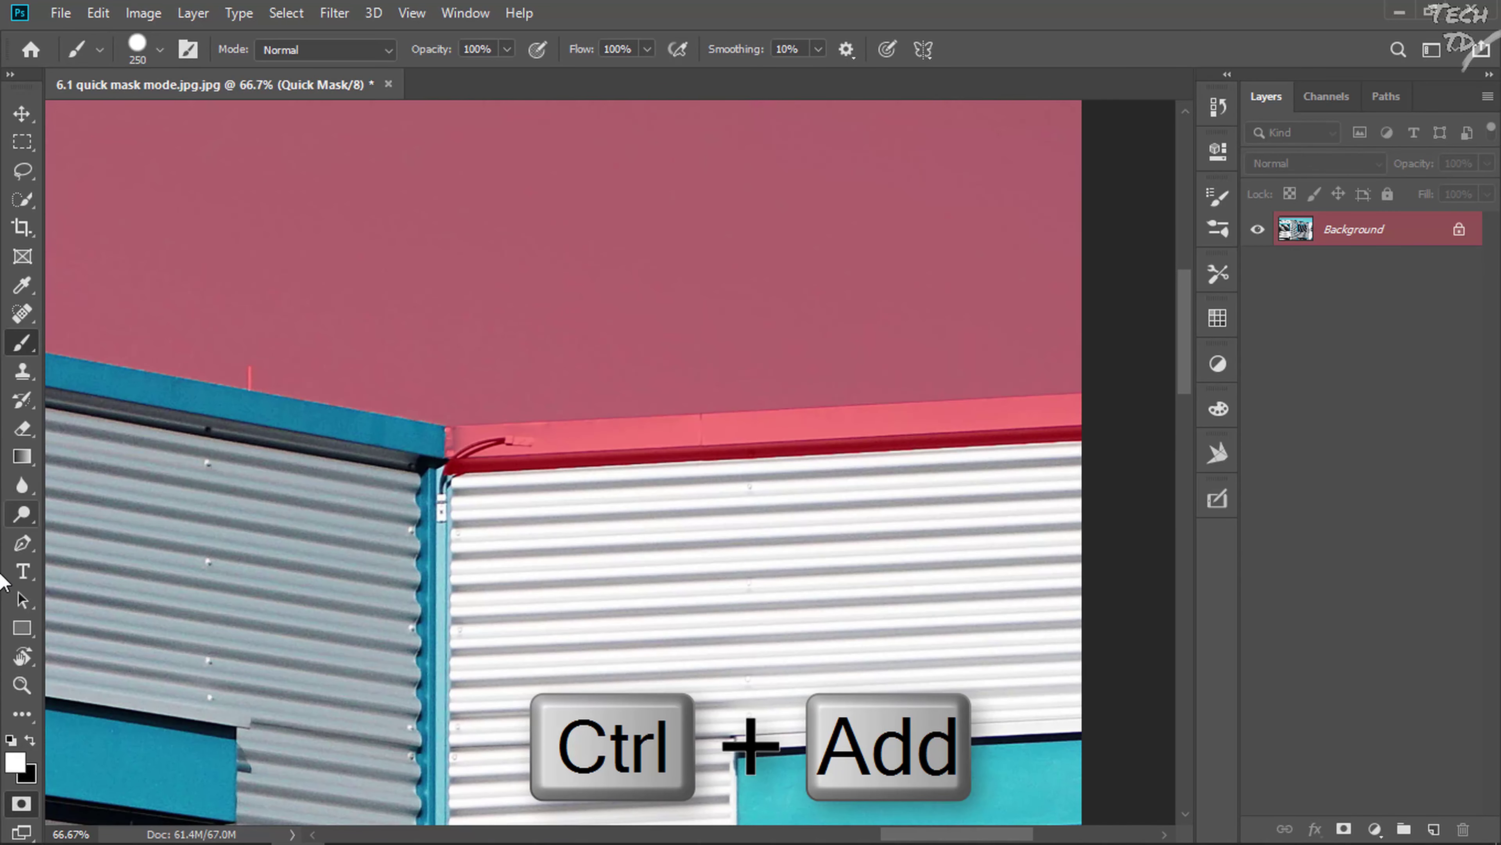
Trace a closed Pen path around the right building's red roof strip
{"action": "left_click", "coordinate": [23, 543]}
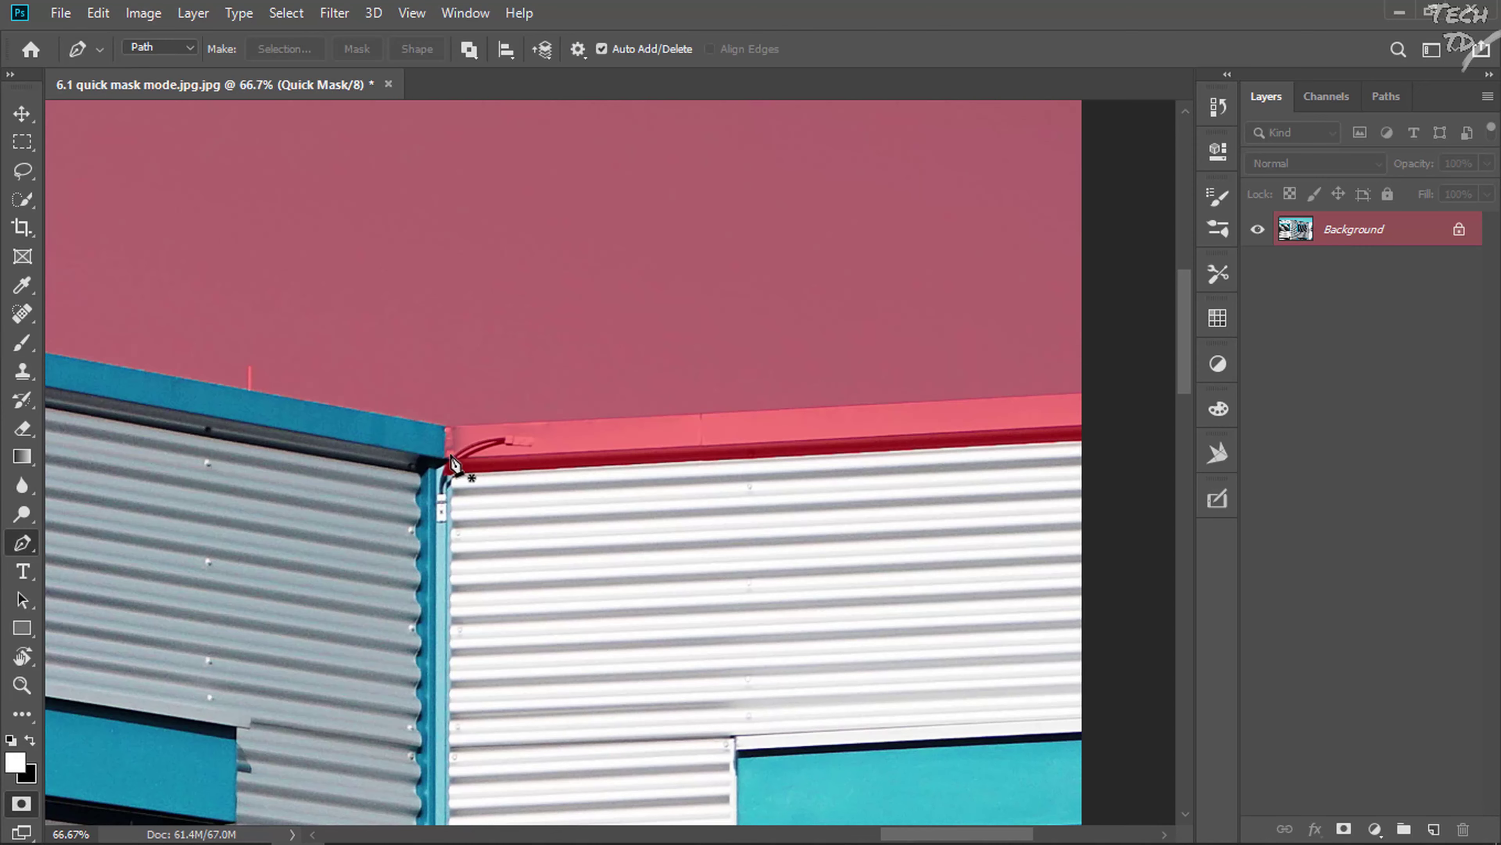
{"action": "left_click", "coordinate": [448, 425]}
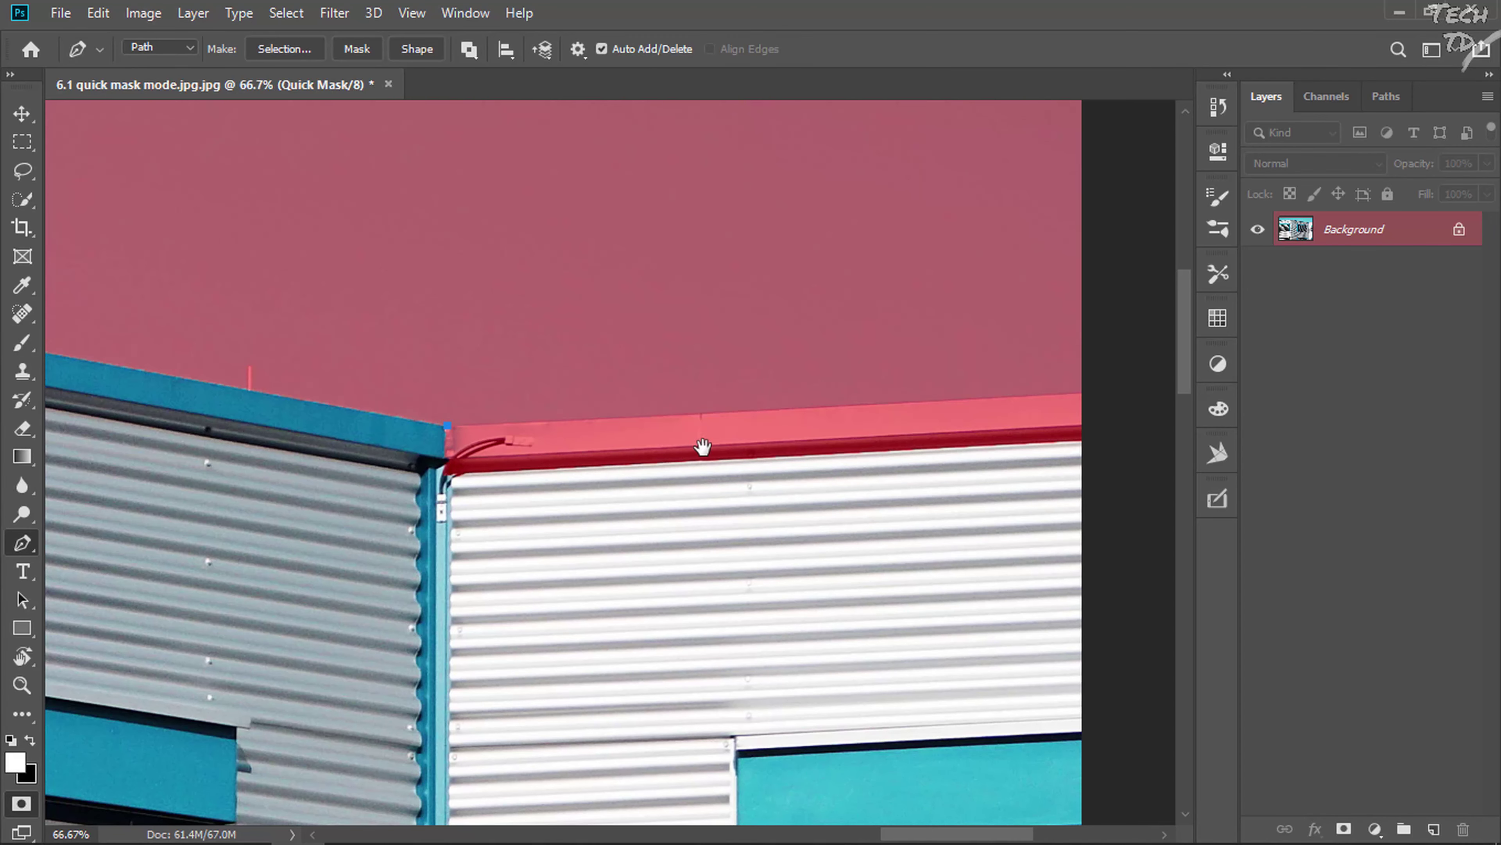
{"action": "left_click_drag", "start_coordinate": [703, 447], "coordinate": [469, 456]}
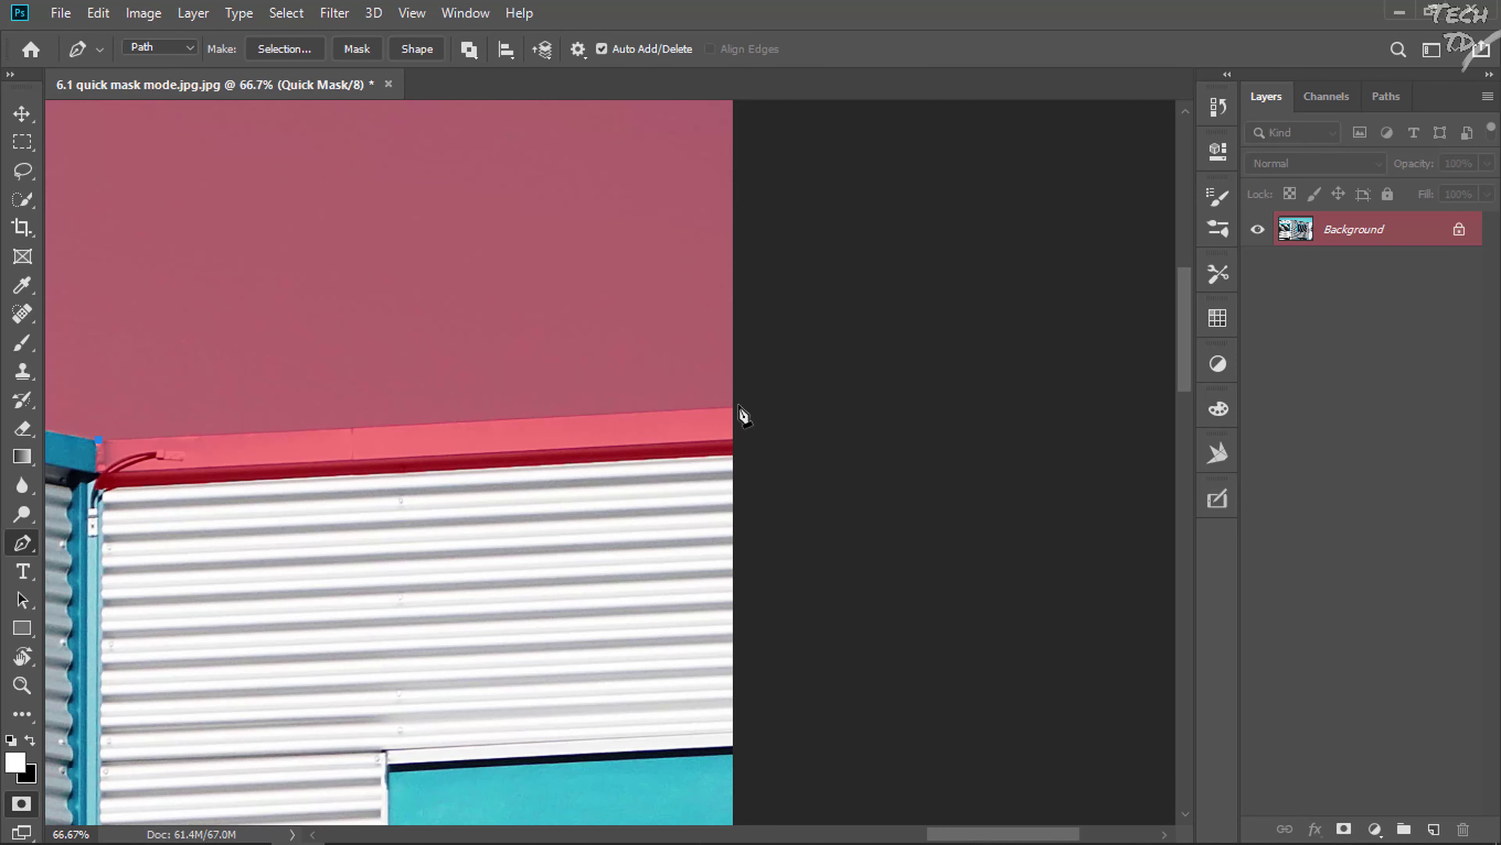
{"action": "left_click", "coordinate": [736, 406]}
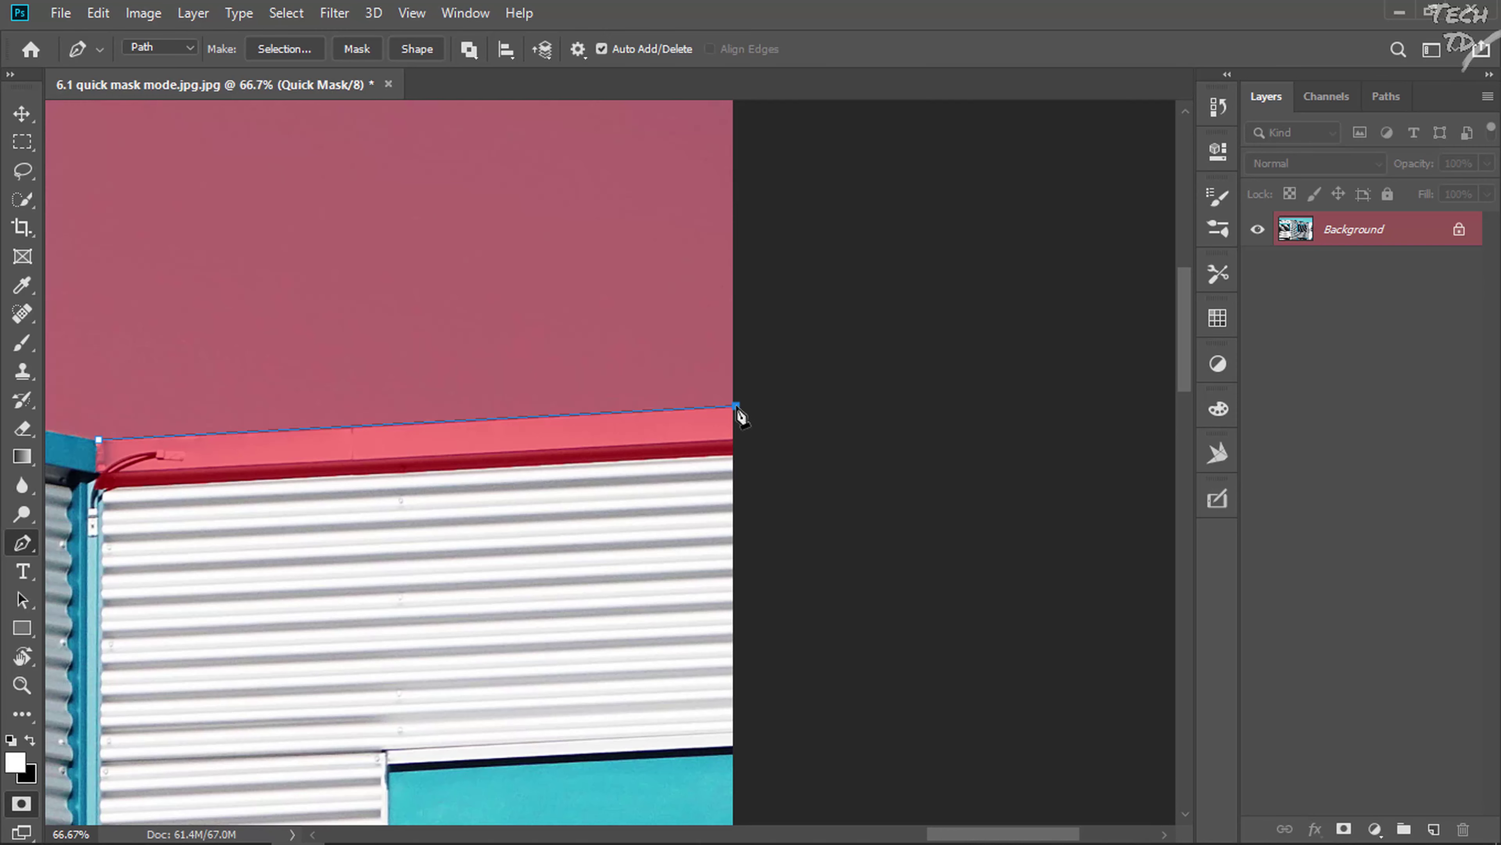
{"action": "left_click", "coordinate": [737, 469]}
{"action": "left_click", "coordinate": [67, 492]}
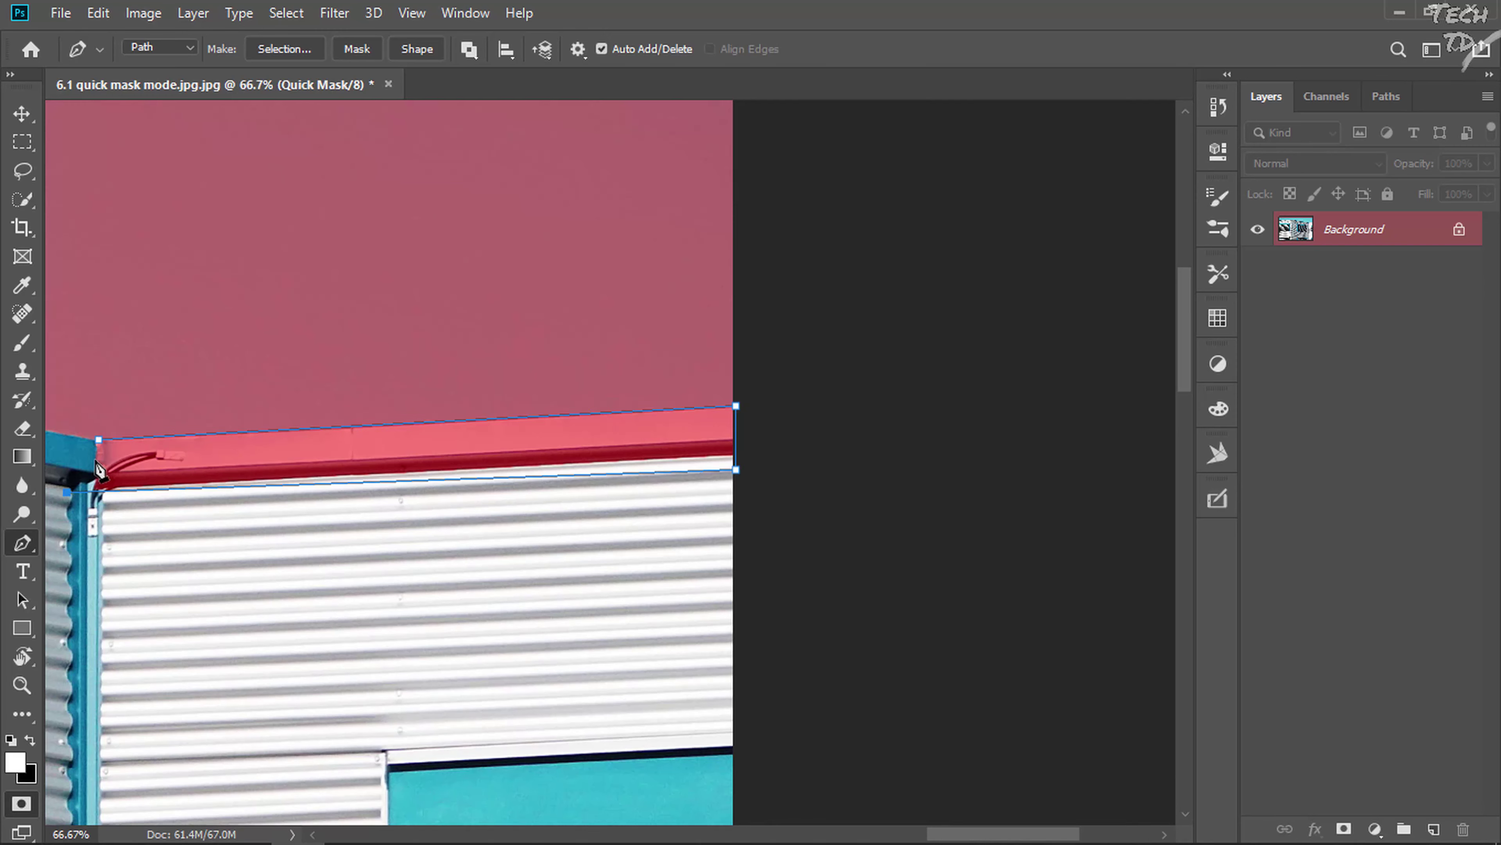
{"action": "left_click", "coordinate": [99, 441]}
Make the closed path a new selection and fill it white to clear the strip
{"action": "key", "text": "alt+Delete"}
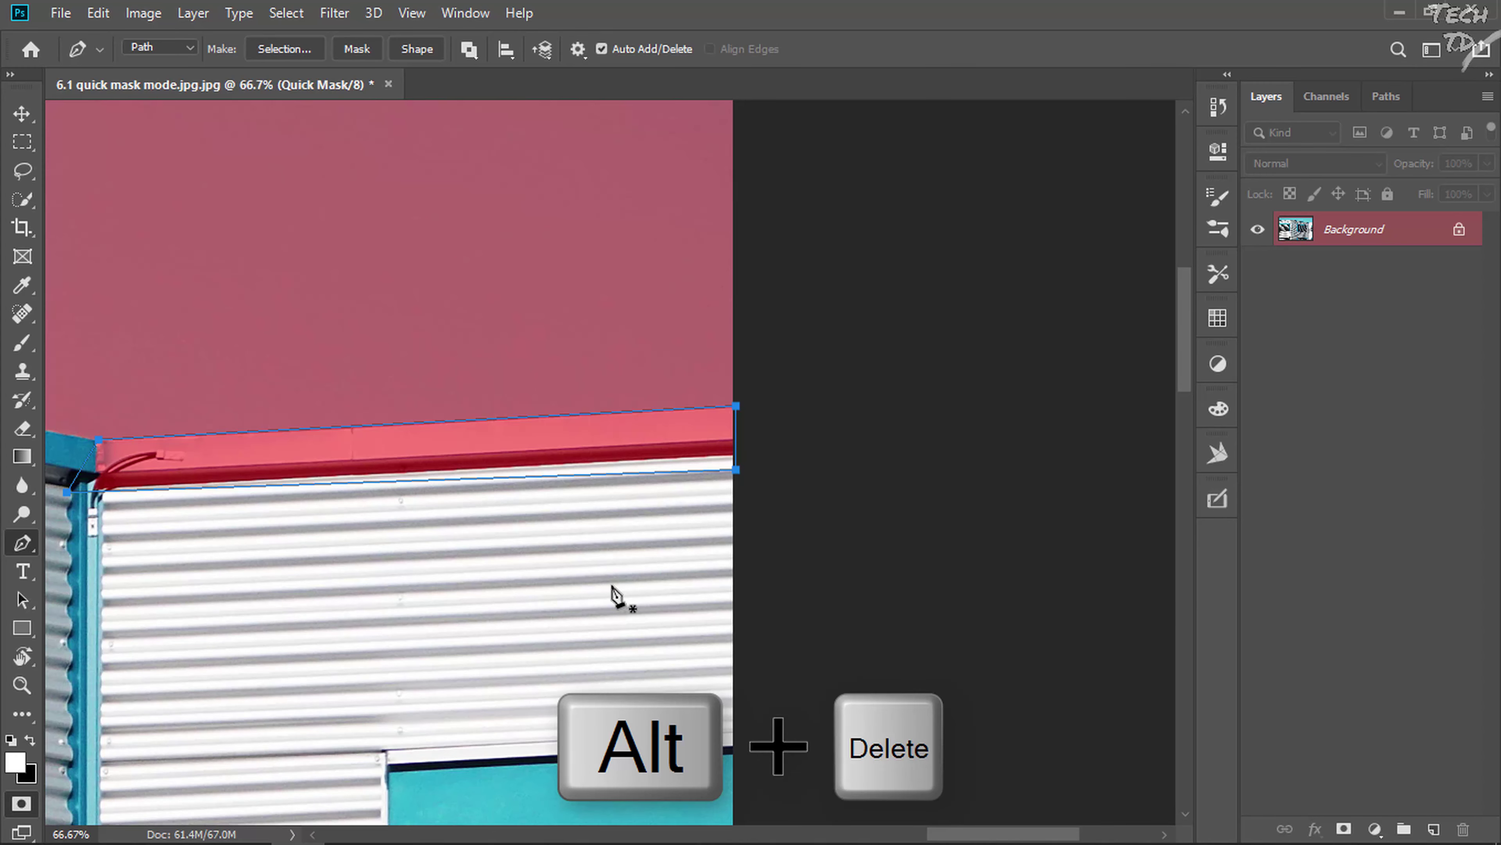
{"action": "right_click", "coordinate": [459, 436]}
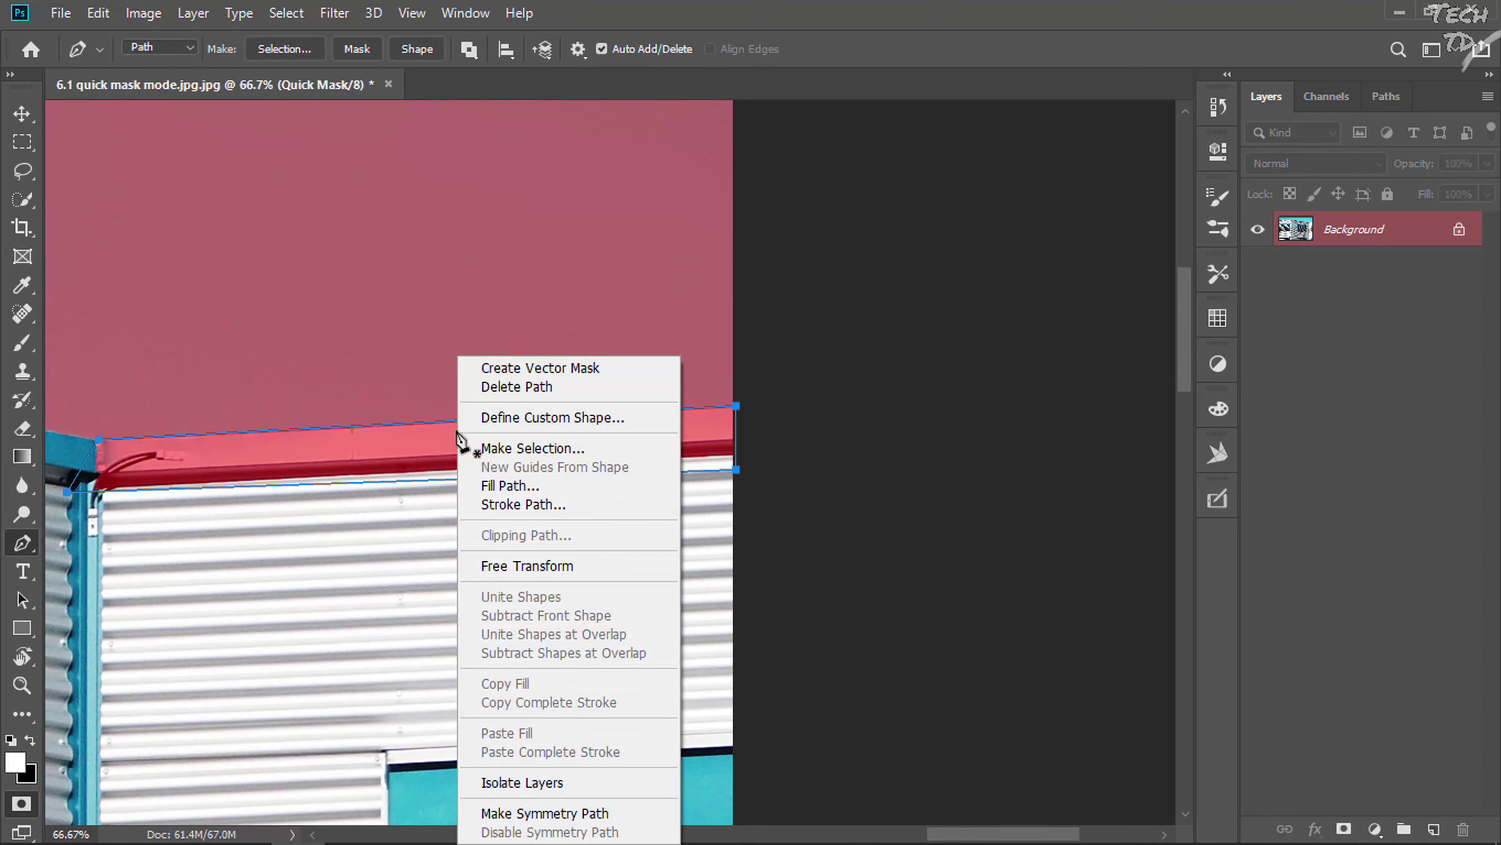
{"action": "left_click", "coordinate": [493, 449]}
{"action": "left_click", "coordinate": [1071, 208]}
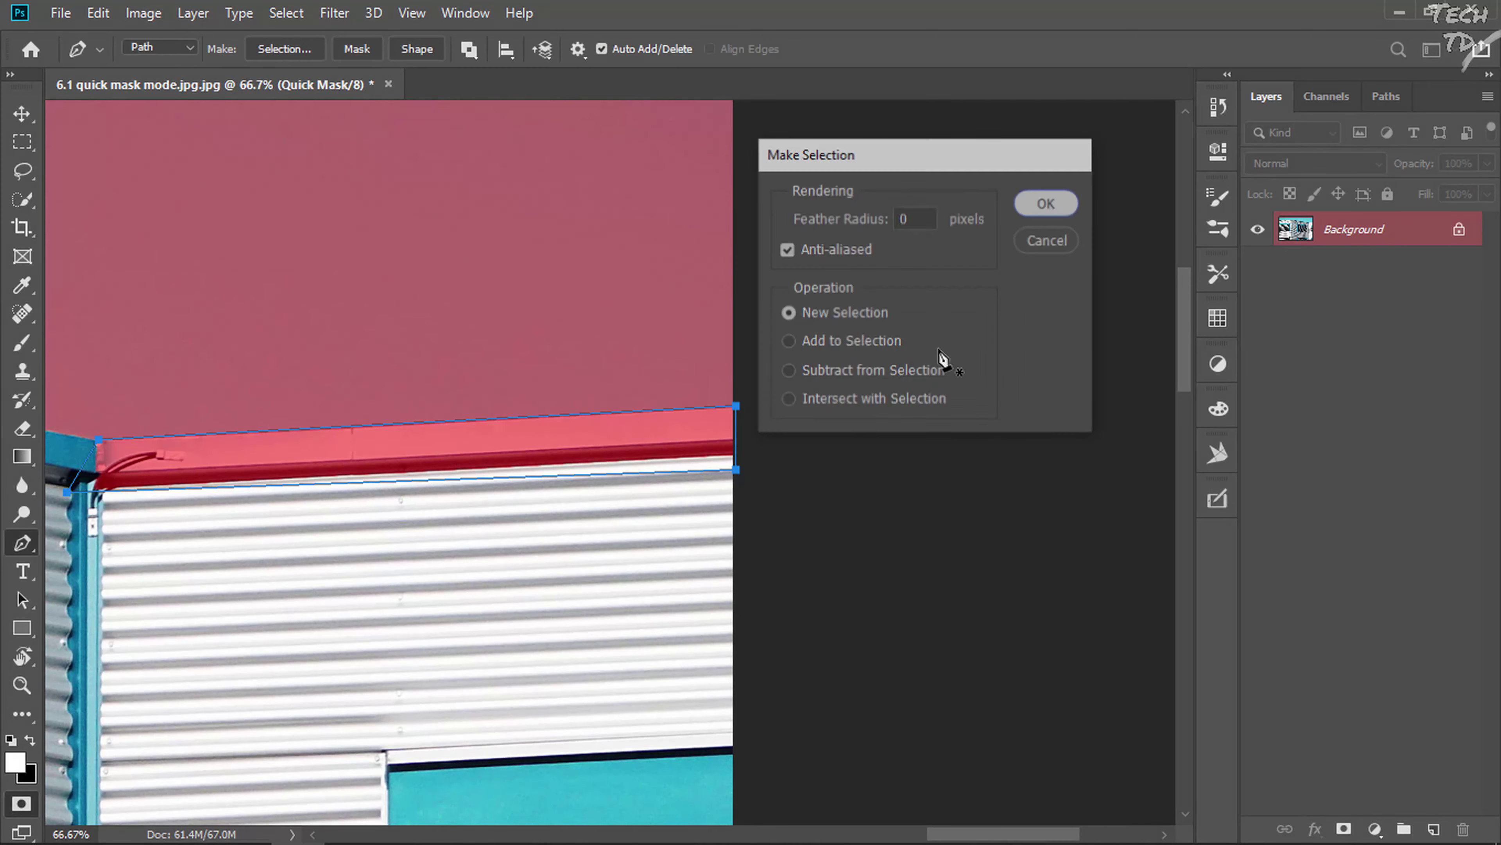
{"action": "key", "text": "alt+Delete"}
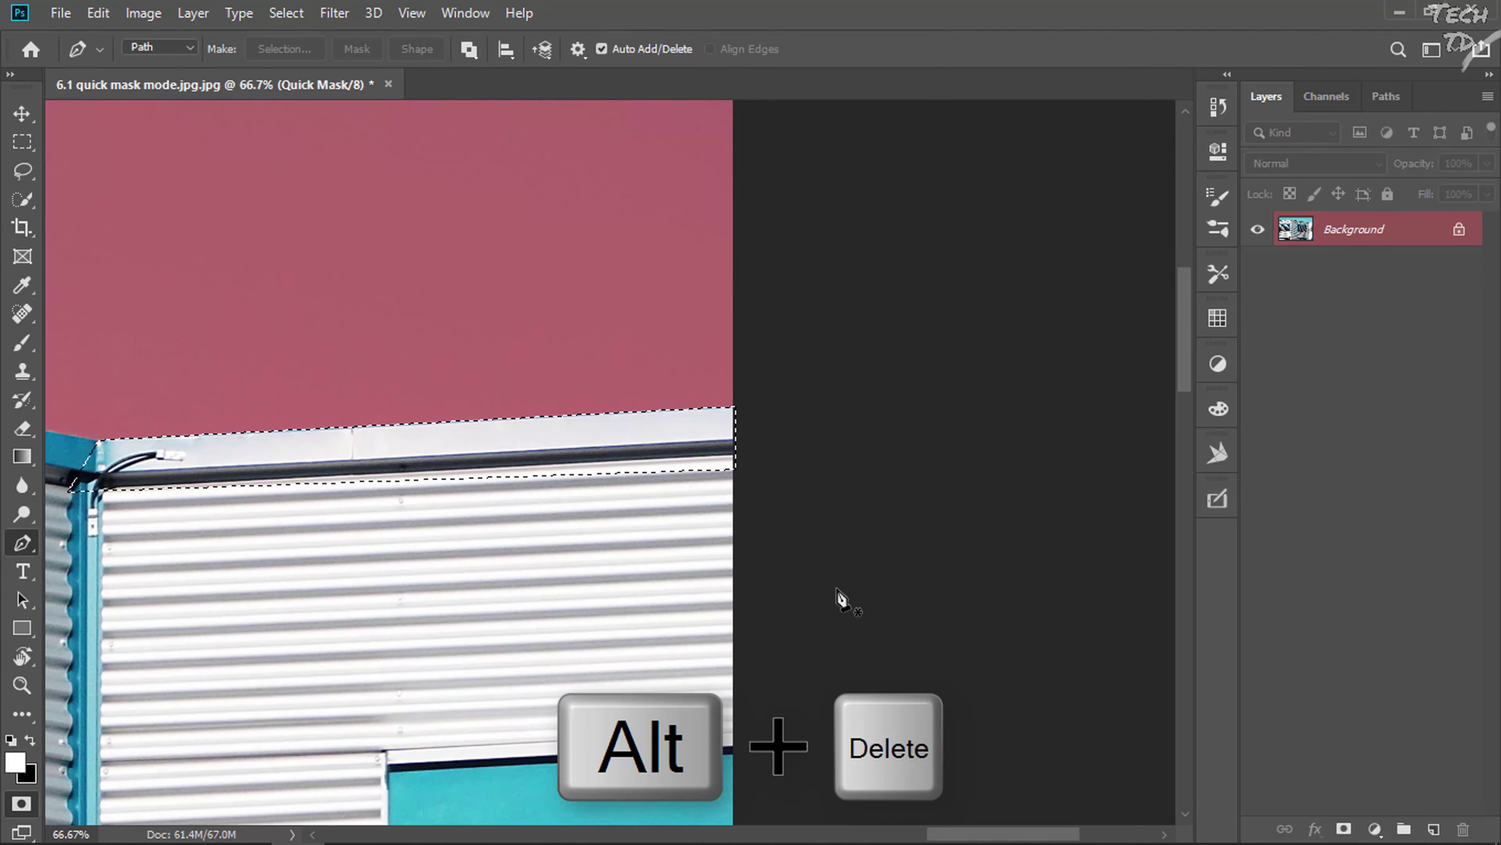
{"action": "scroll", "coordinate": [864, 517], "scroll_direction": "left", "scroll_amount": 5}
{"action": "scroll", "coordinate": [864, 517], "scroll_direction": "left", "scroll_amount": 5}
Scroll back across the image and exit Quick Mask, leaving the whole facade selected
{"action": "scroll", "coordinate": [864, 516], "scroll_direction": "left", "scroll_amount": 3}
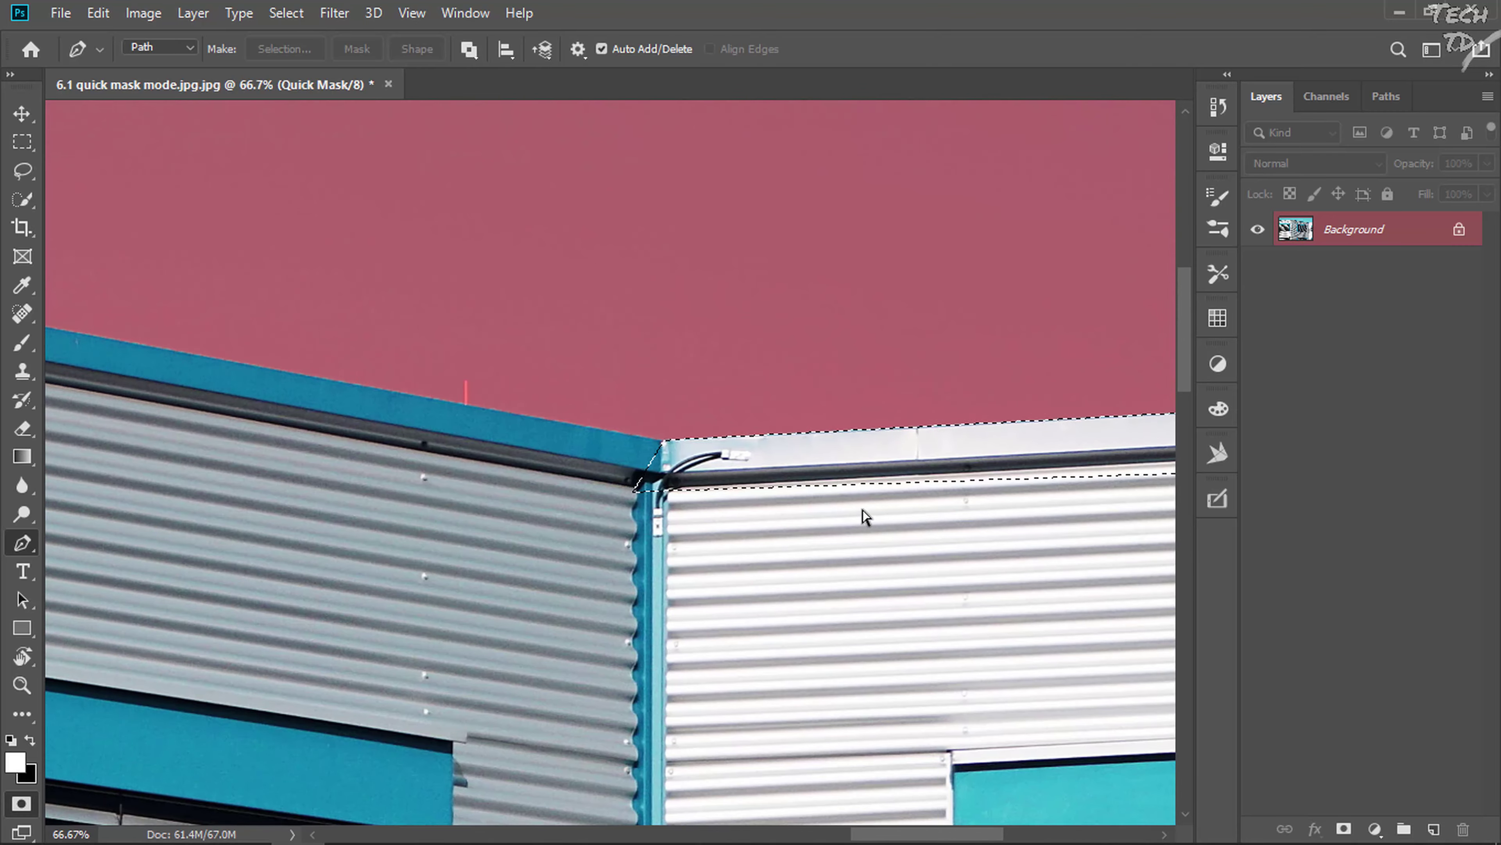
{"action": "scroll", "coordinate": [864, 517], "scroll_direction": "left", "scroll_amount": 5}
{"action": "scroll", "coordinate": [868, 511], "scroll_direction": "left", "scroll_amount": 3}
{"action": "scroll", "coordinate": [868, 510], "scroll_direction": "left", "scroll_amount": 2}
{"action": "scroll", "coordinate": [869, 512], "scroll_direction": "left", "scroll_amount": 2}
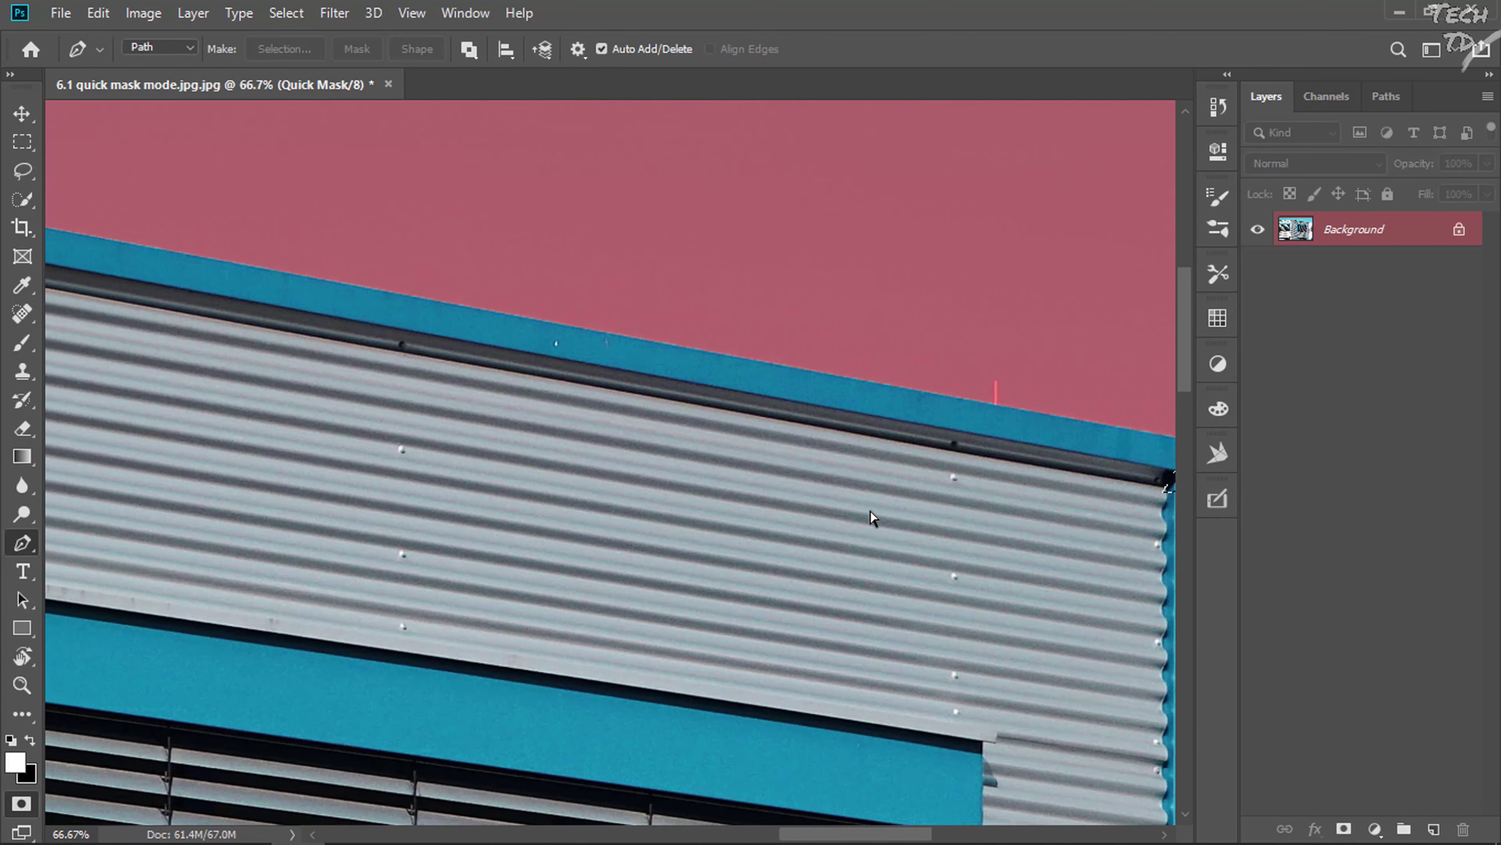
{"action": "scroll", "coordinate": [870, 510], "scroll_direction": "left", "scroll_amount": 2}
{"action": "scroll", "coordinate": [870, 510], "scroll_direction": "left", "scroll_amount": 1}
{"action": "scroll", "coordinate": [870, 510], "scroll_direction": "left", "scroll_amount": 1}
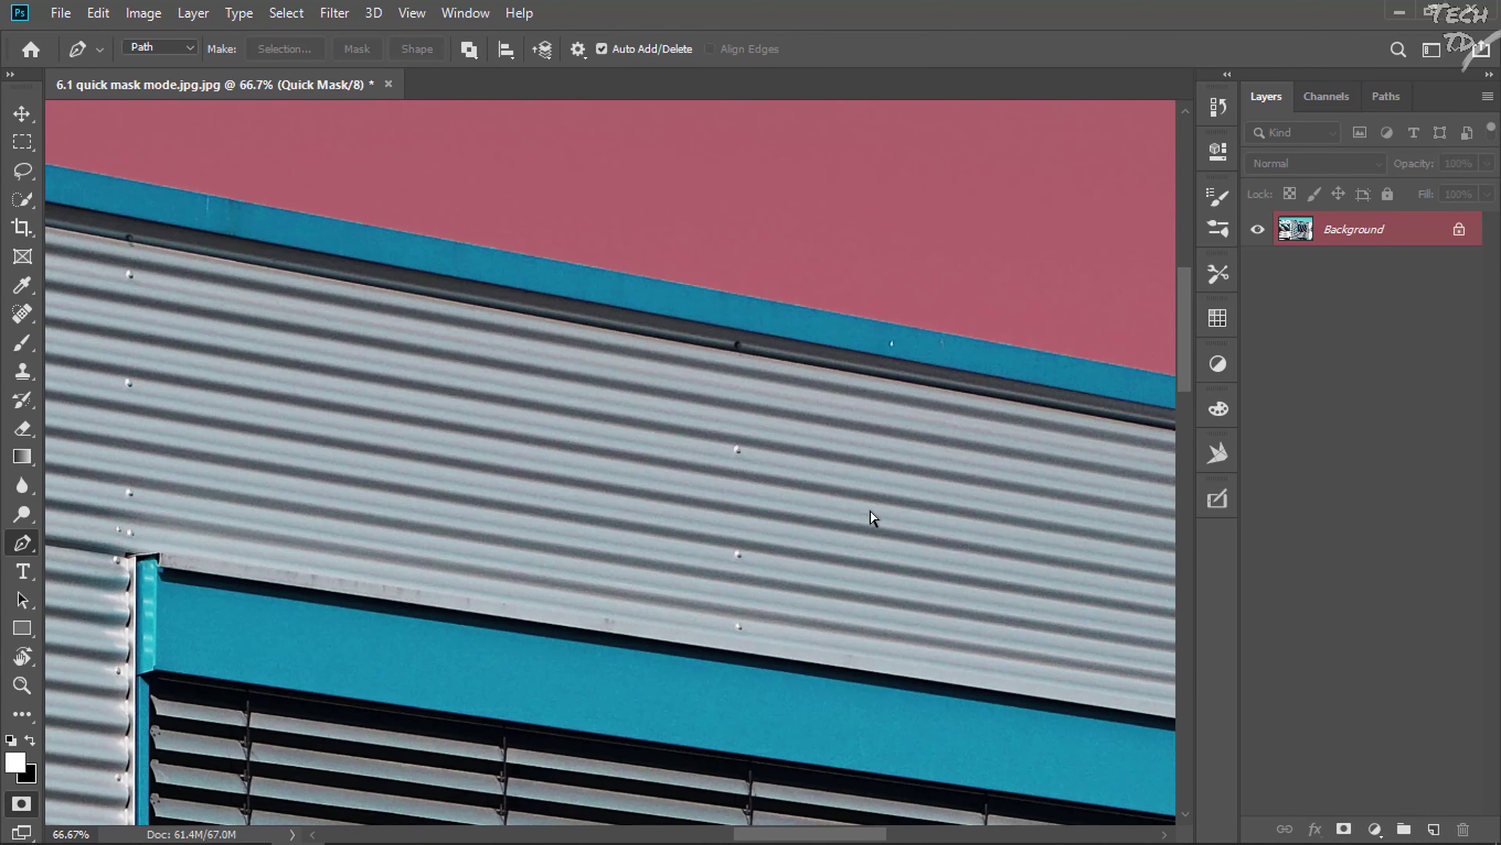
{"action": "scroll", "coordinate": [870, 510], "scroll_direction": "left", "scroll_amount": 1}
{"action": "scroll", "coordinate": [870, 510], "scroll_direction": "down", "scroll_amount": 1}
{"action": "scroll", "coordinate": [869, 510], "scroll_direction": "down", "scroll_amount": 3}
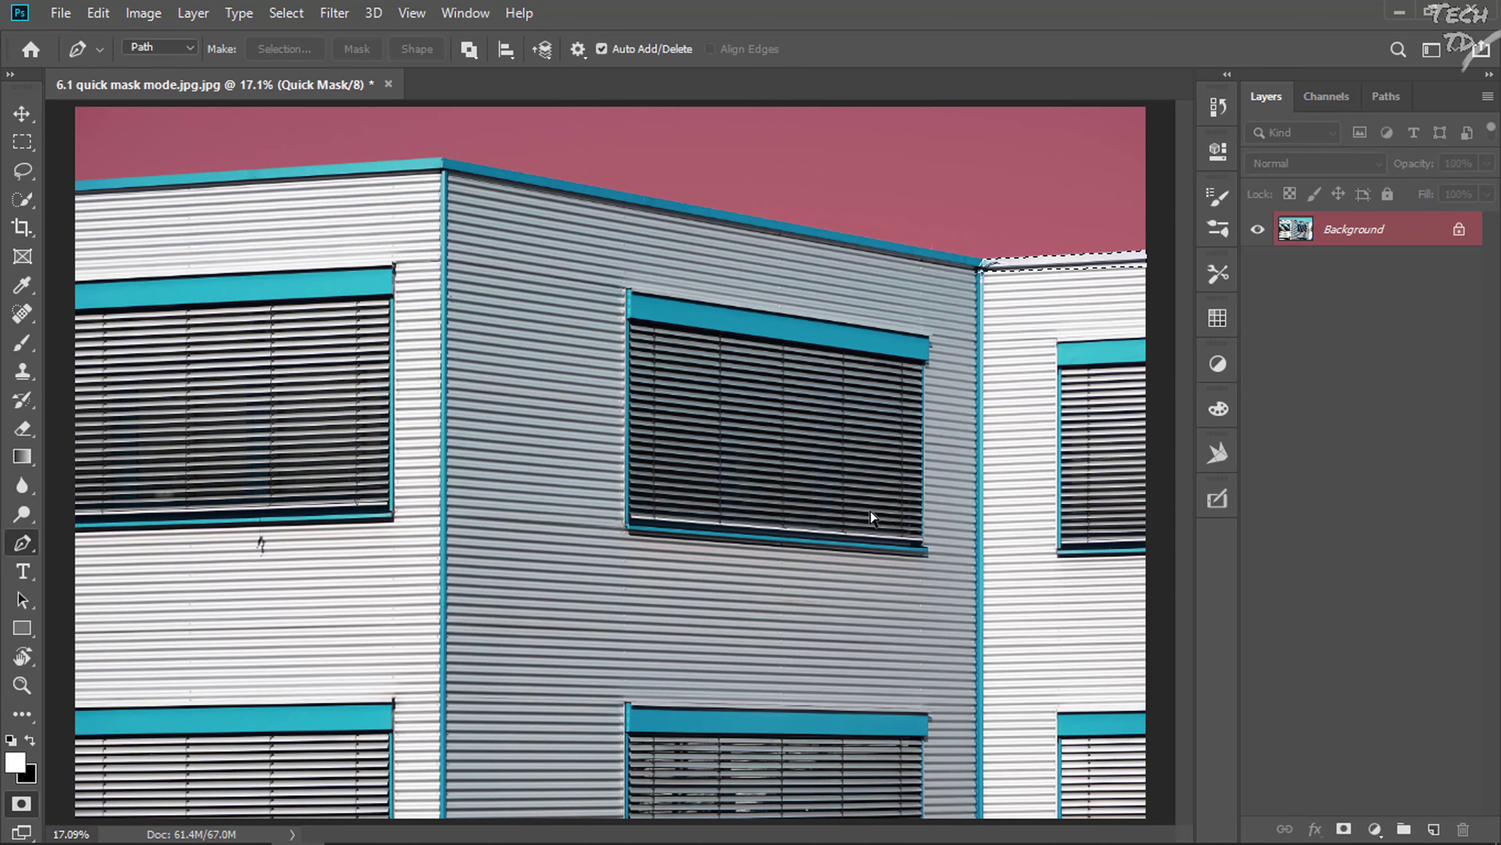
{"action": "key", "text": "q"}
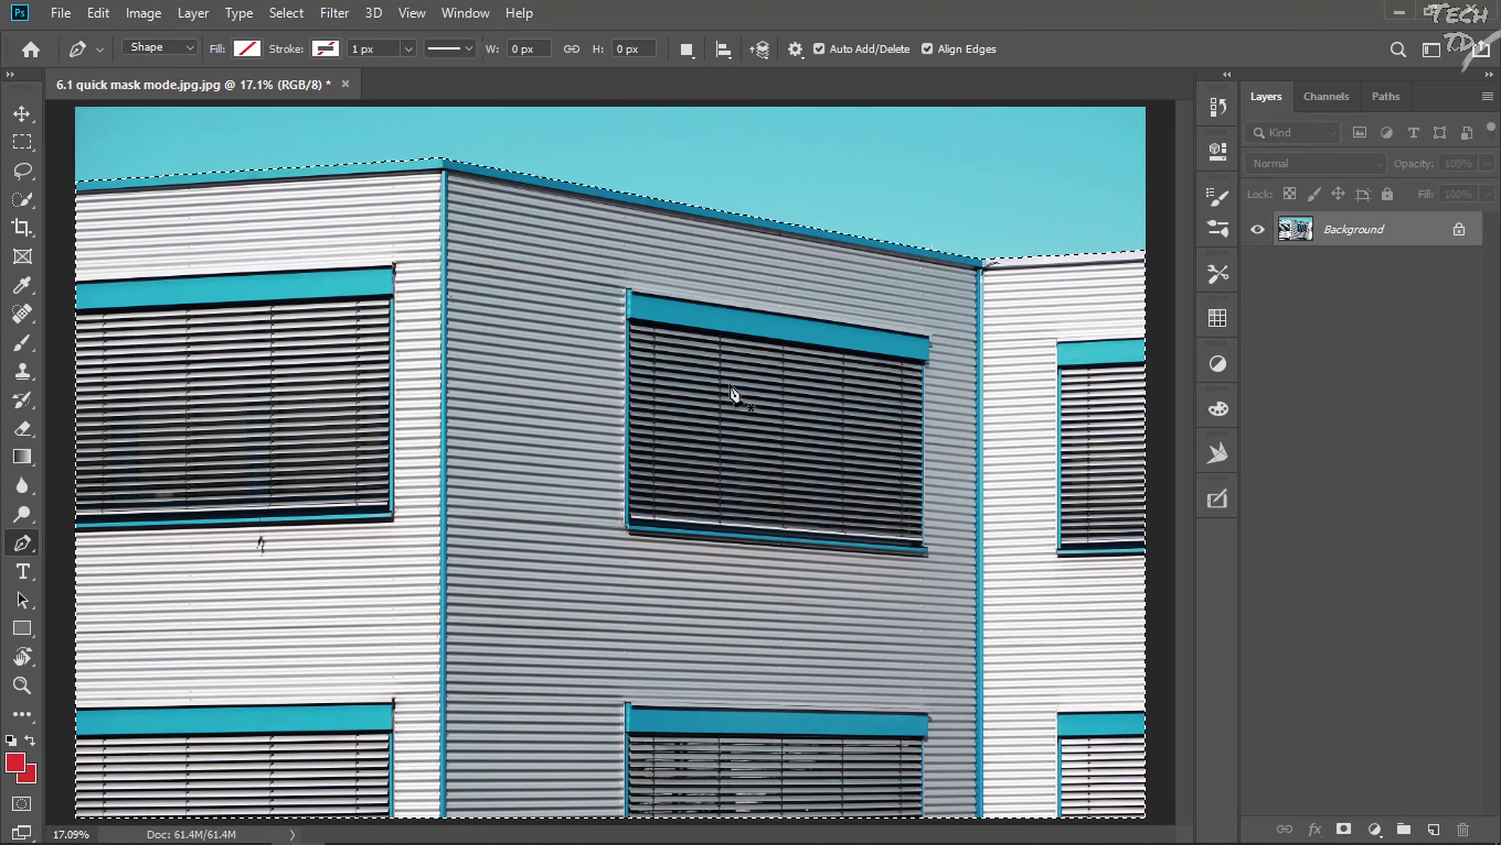
{"action": "key", "text": "q"}
{"action": "key", "text": "q"}
{"action": "key", "text": "q"}
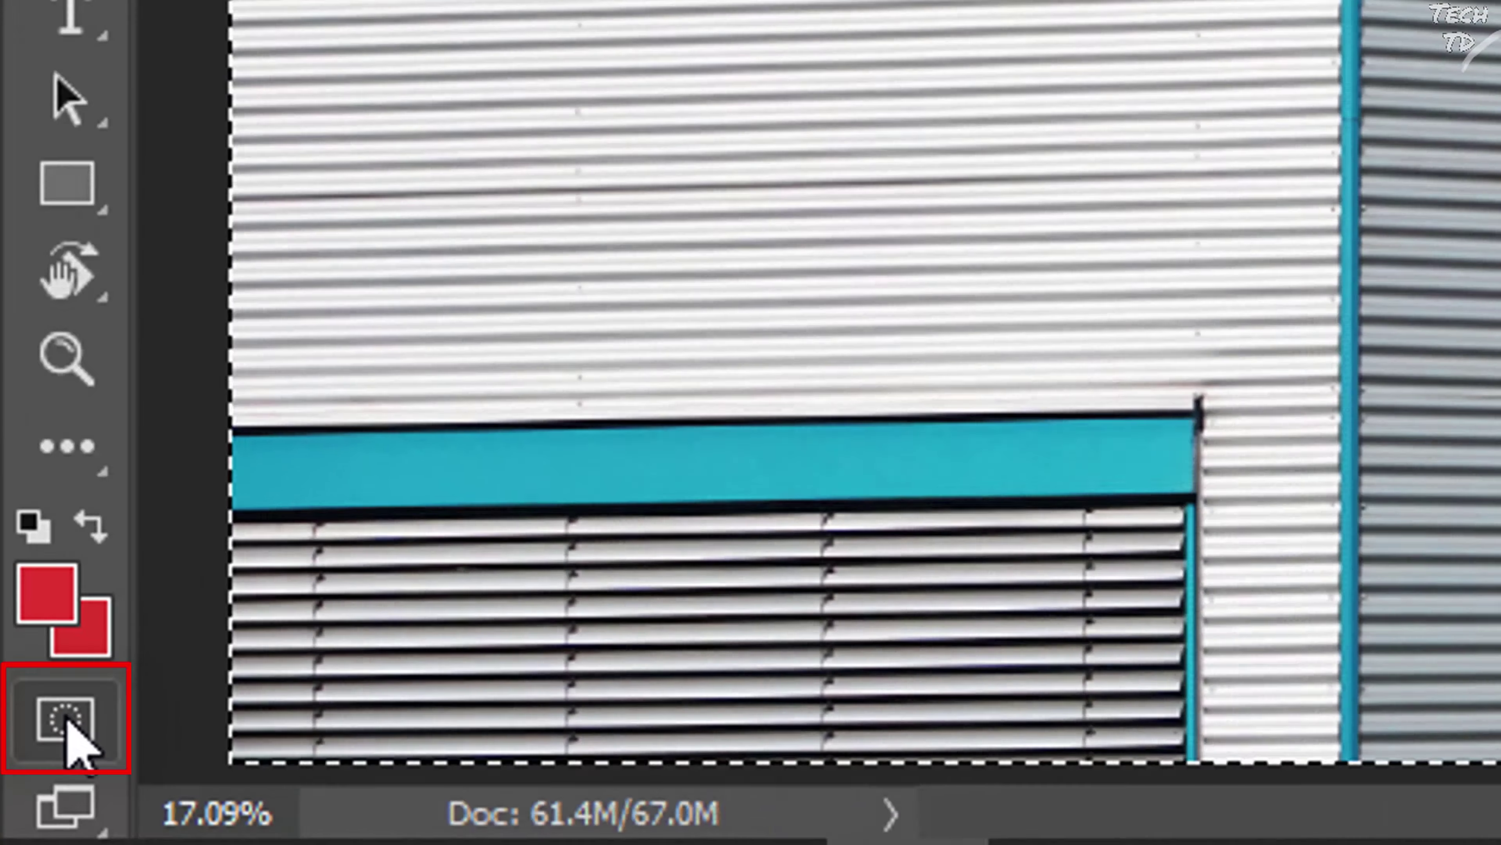
{"action": "double_click", "coordinate": [22, 804]}
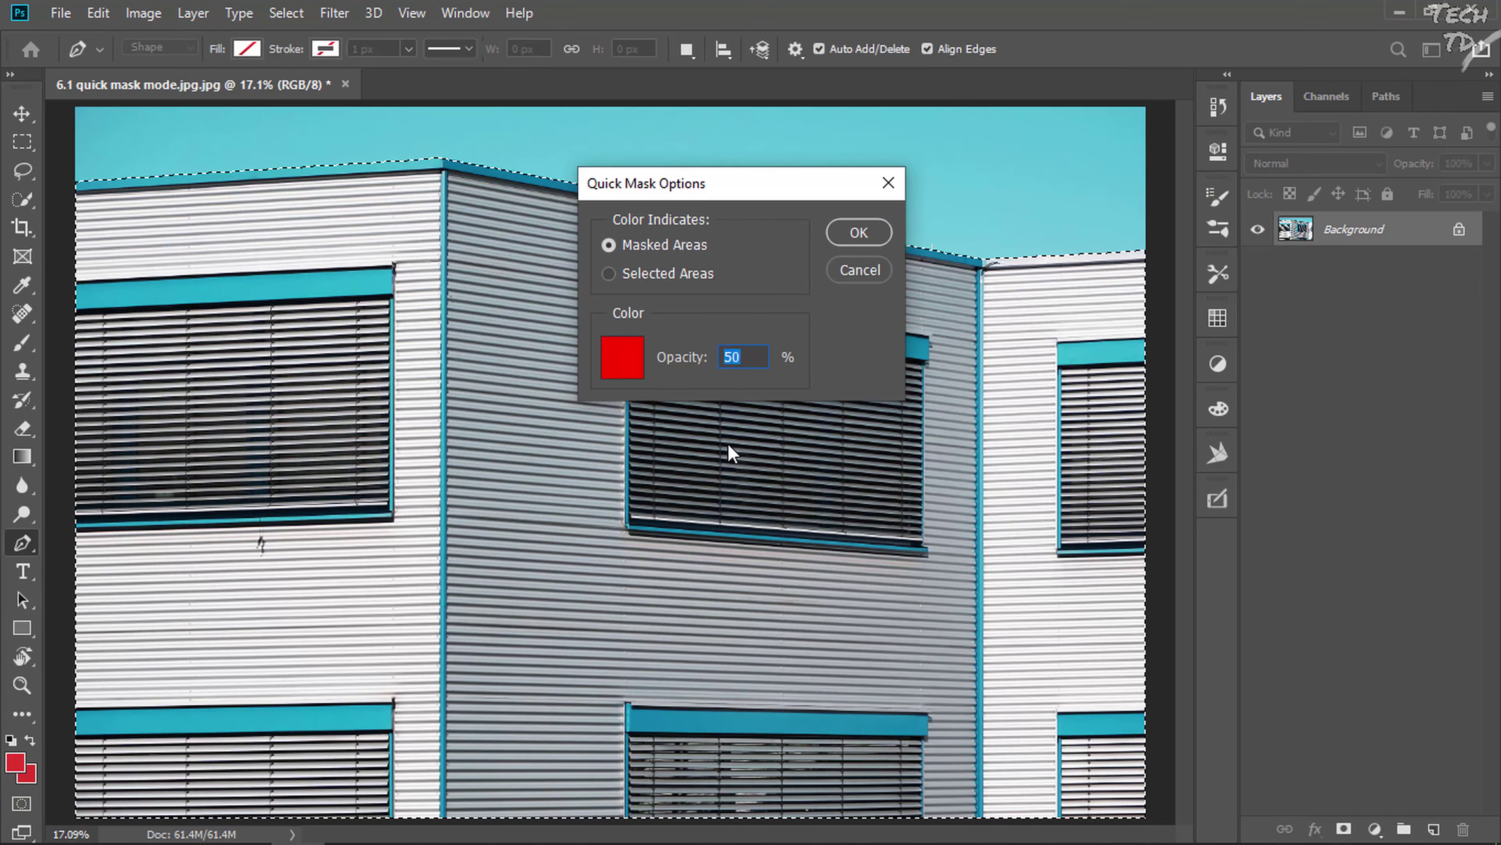
{"action": "left_click", "coordinate": [623, 359]}
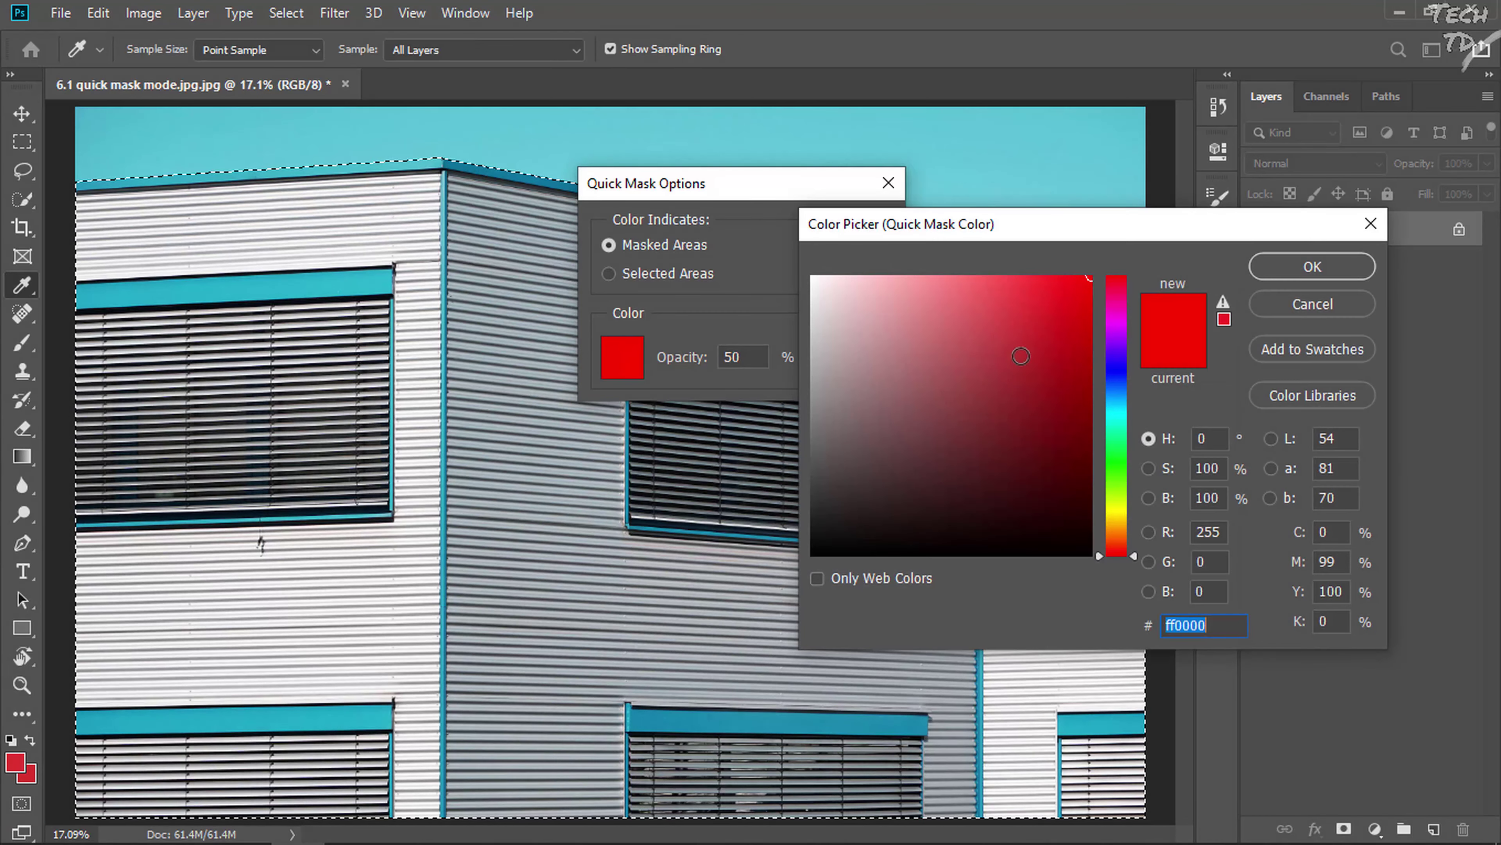
{"action": "left_click", "coordinate": [1312, 304]}
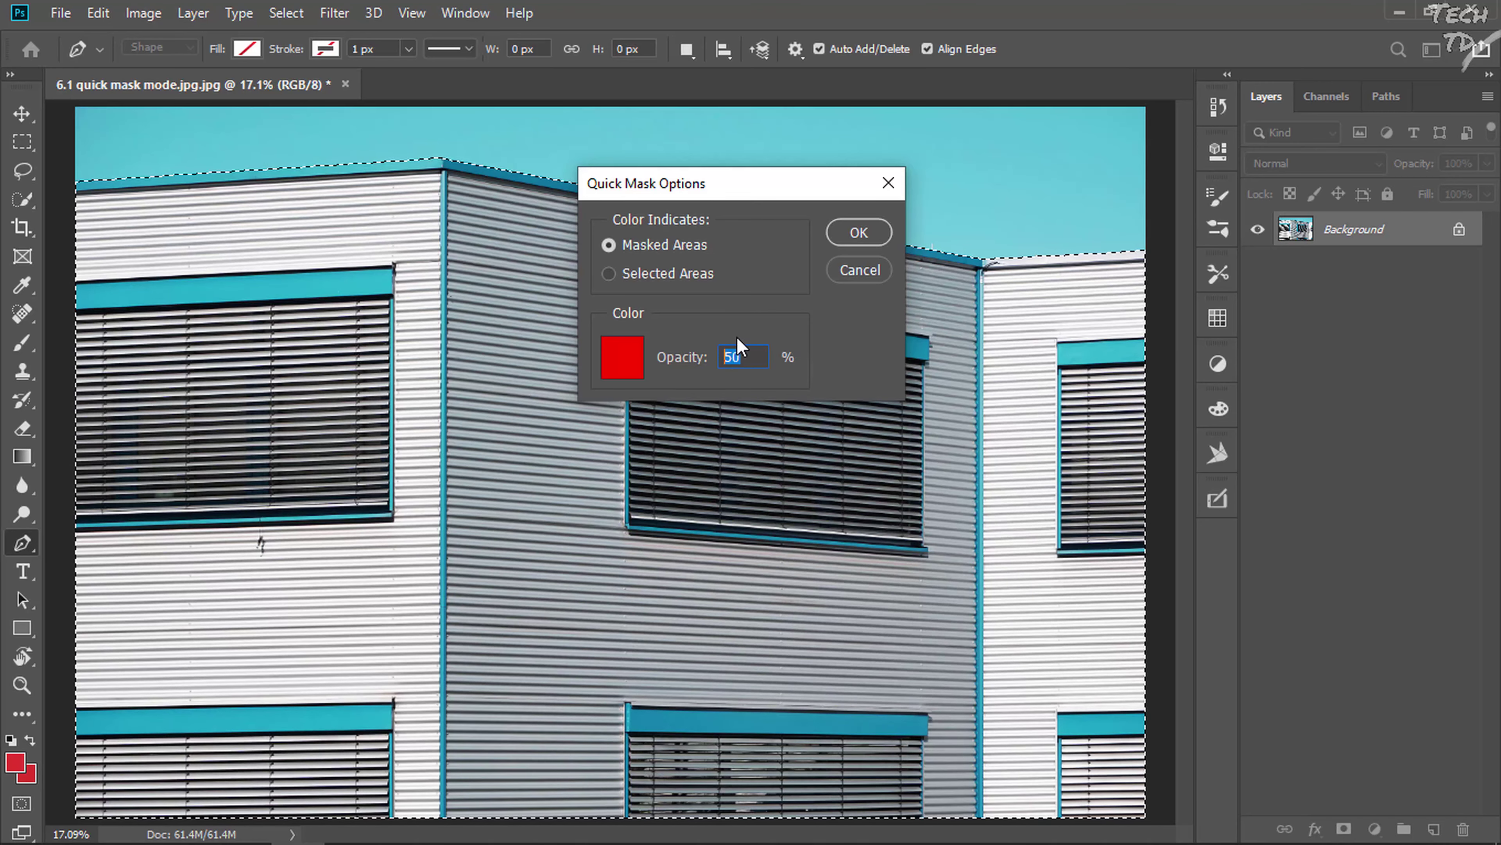
{"action": "left_click", "coordinate": [851, 233]}
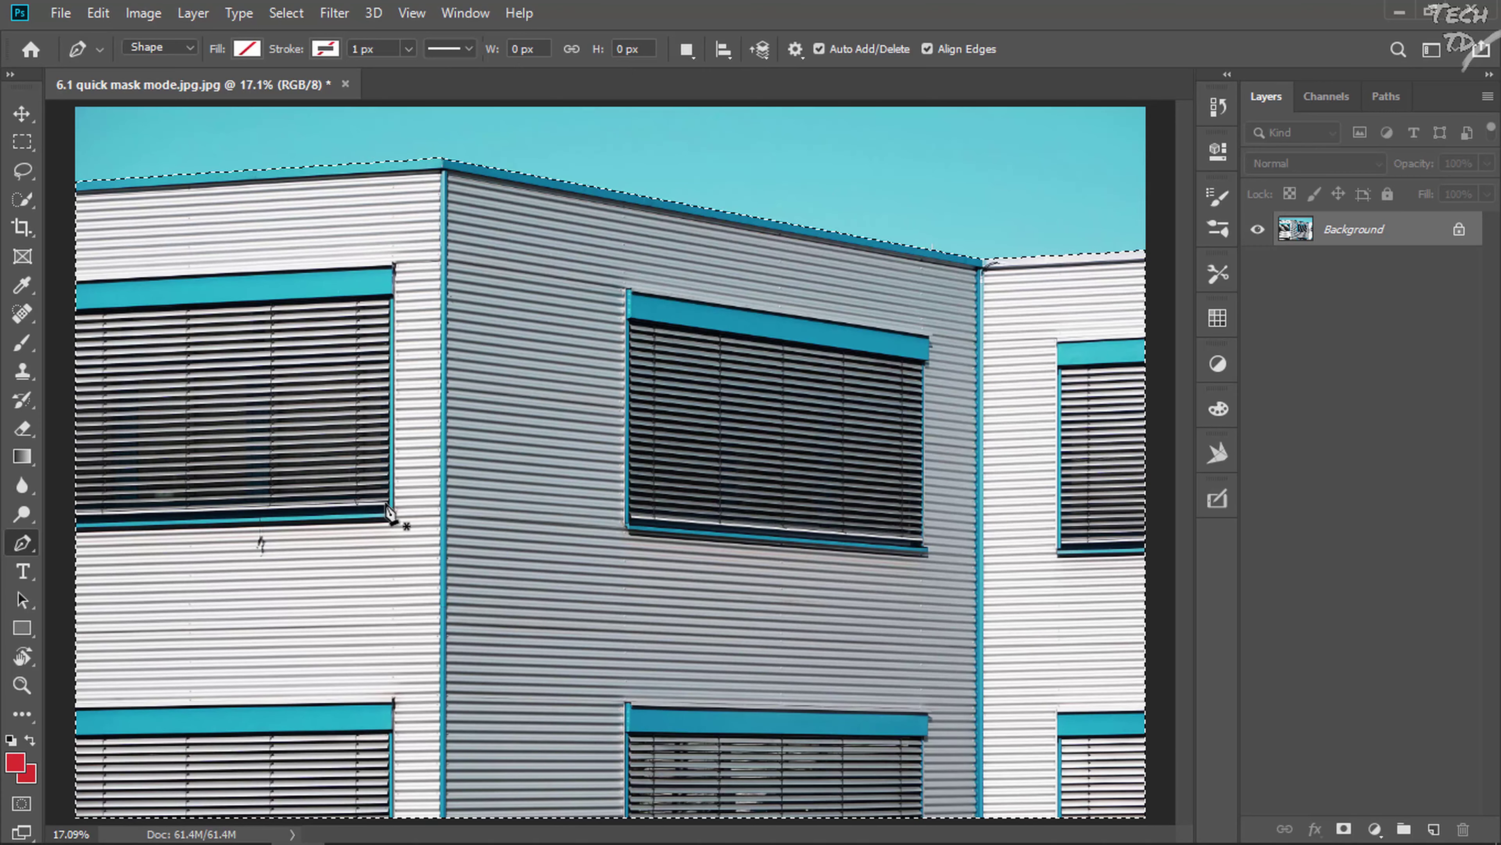
Switch to the Move tool and deselect the facade
{"action": "left_click", "coordinate": [22, 113]}
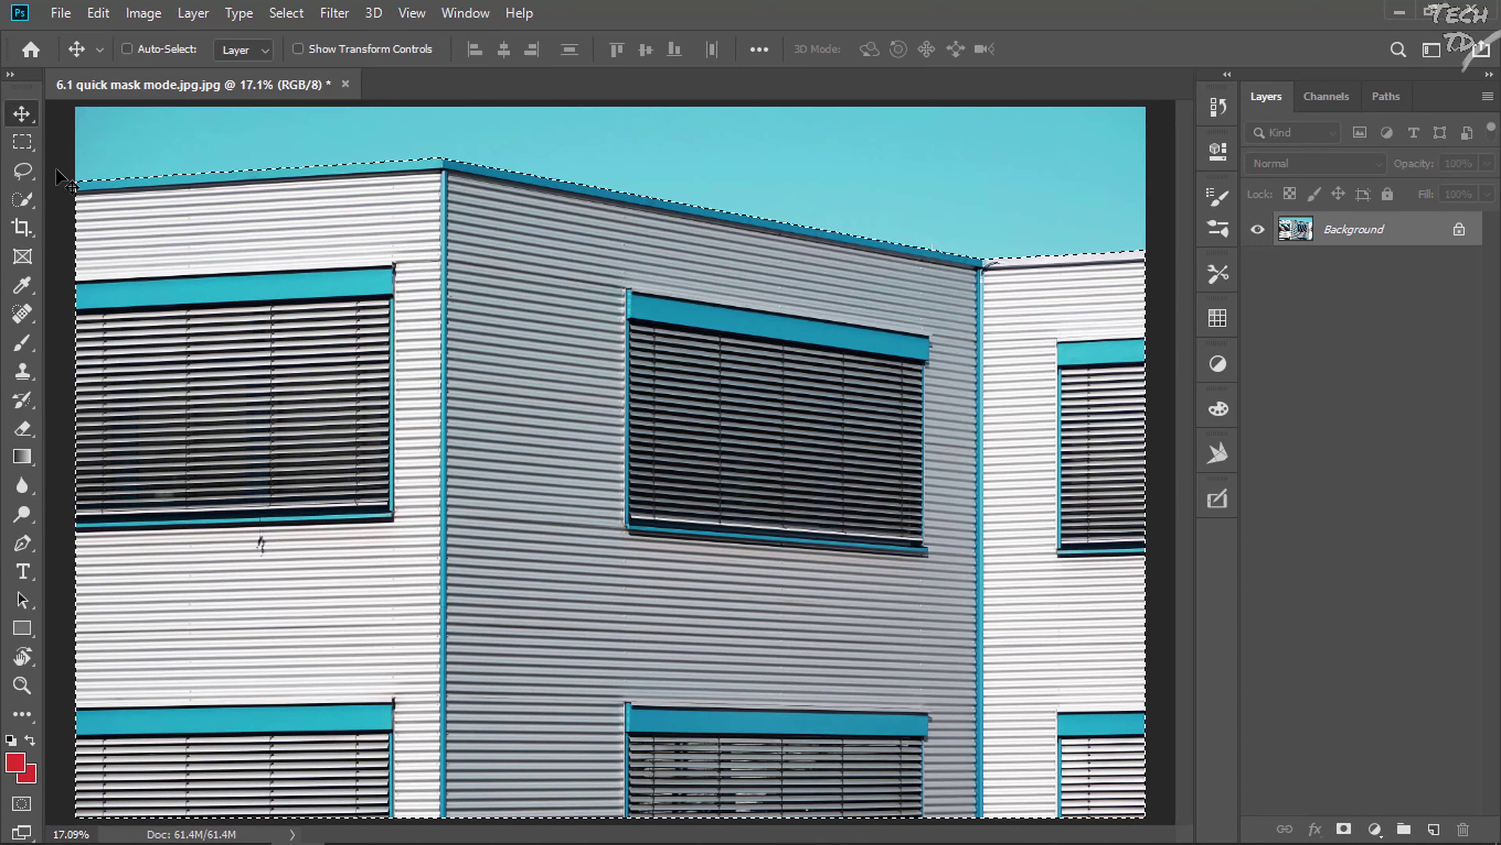
{"action": "key", "text": "ctrl+d"}
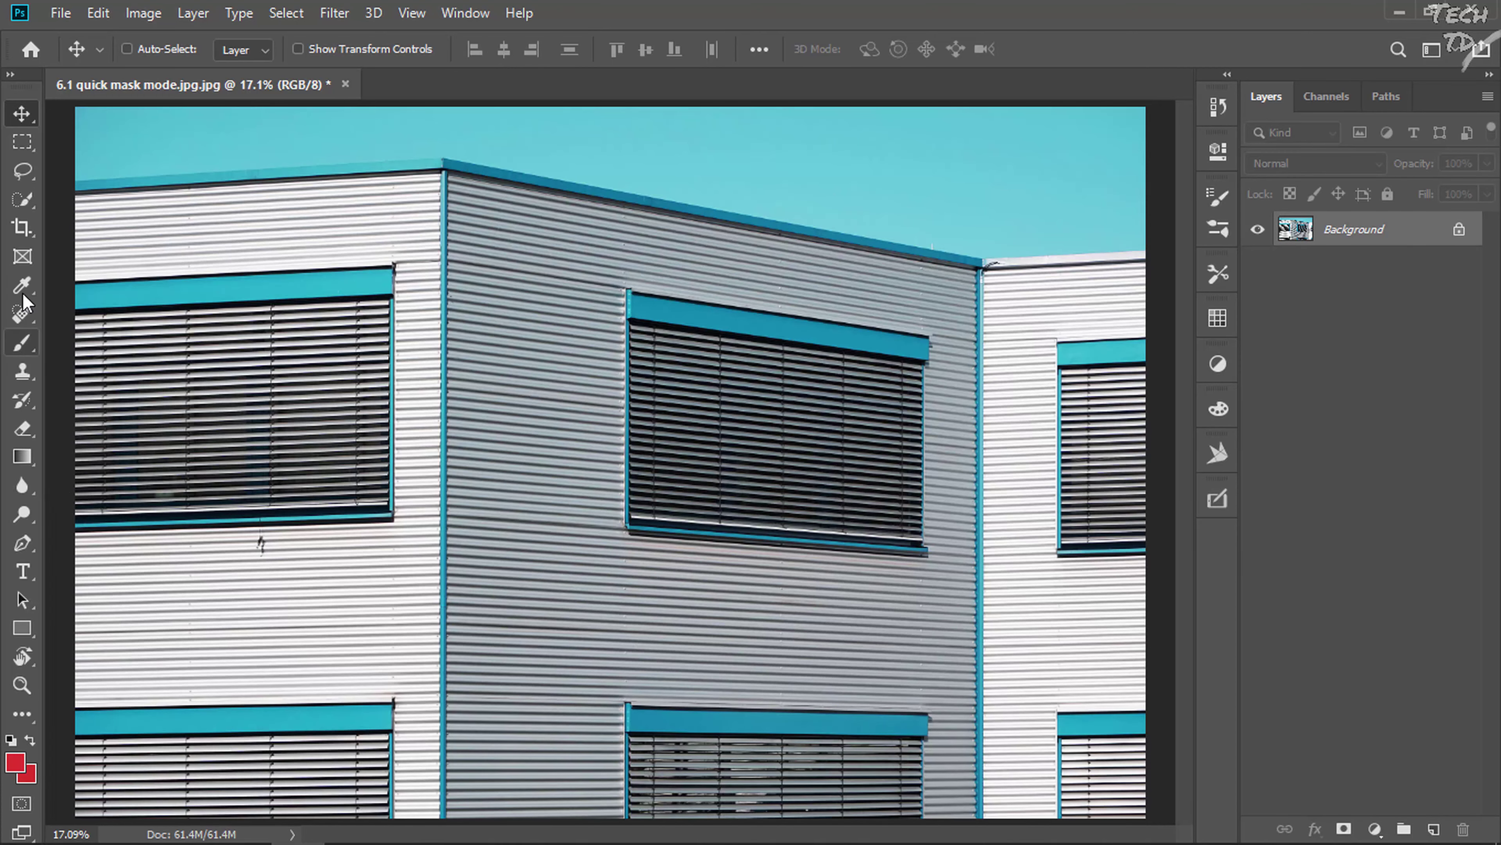
Select the sky with a 500 px Quick Selection brush, then invert to select the facade
{"action": "left_click", "coordinate": [22, 199]}
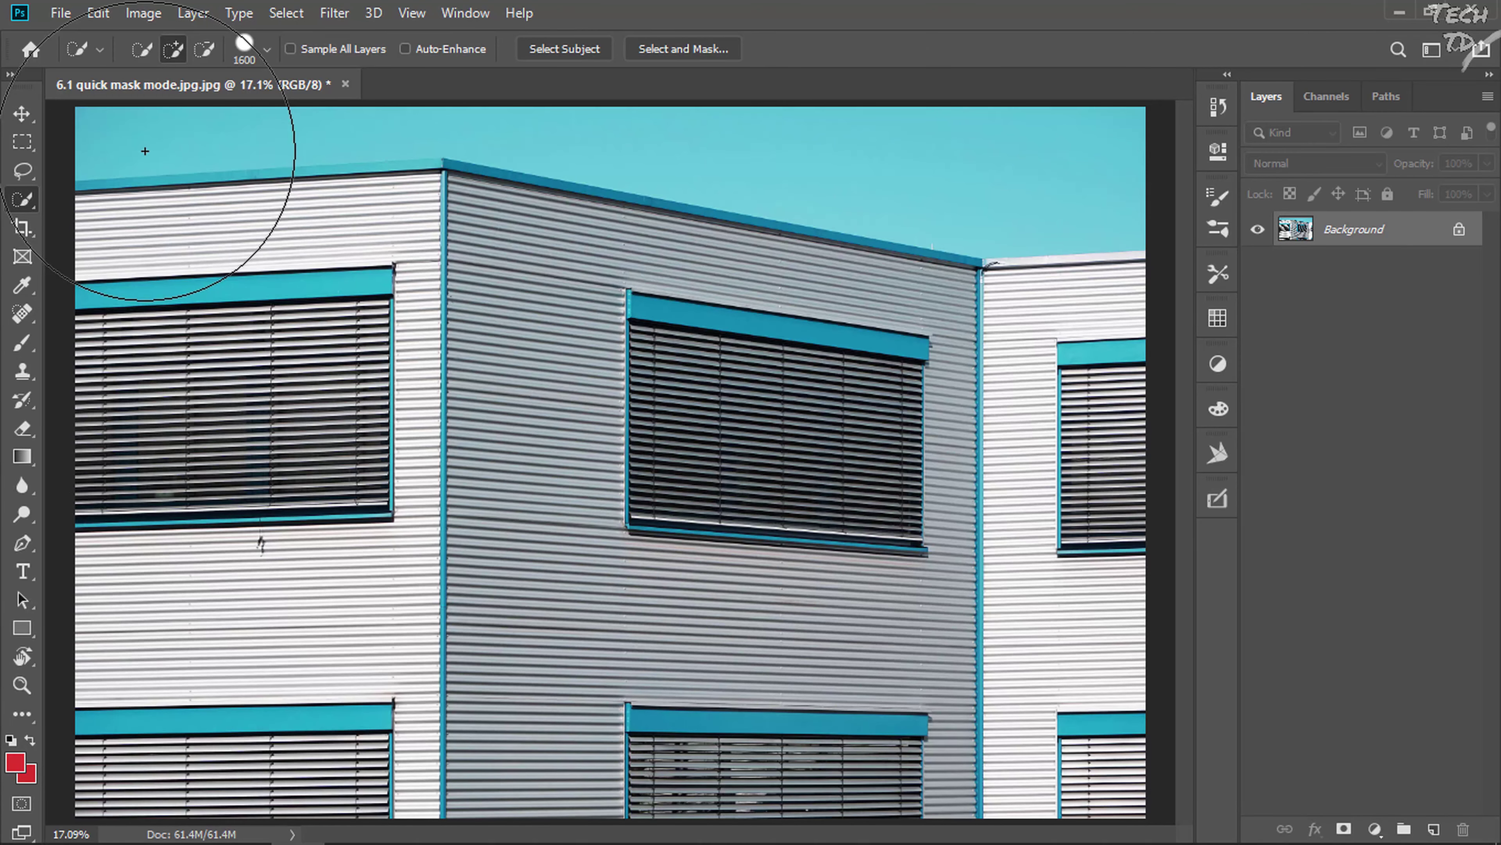
{"action": "key", "text": "bracketleft"}
{"action": "key", "text": "bracketleft"}
{"action": "key", "text": "bracketleft"}
{"action": "key", "text": "bracketleft"}
{"action": "key", "text": "bracketleft"}
{"action": "key", "text": "bracketleft"}
{"action": "key", "text": "bracketleft"}
{"action": "key", "text": "bracketleft"}
{"action": "key", "text": "bracketleft"}
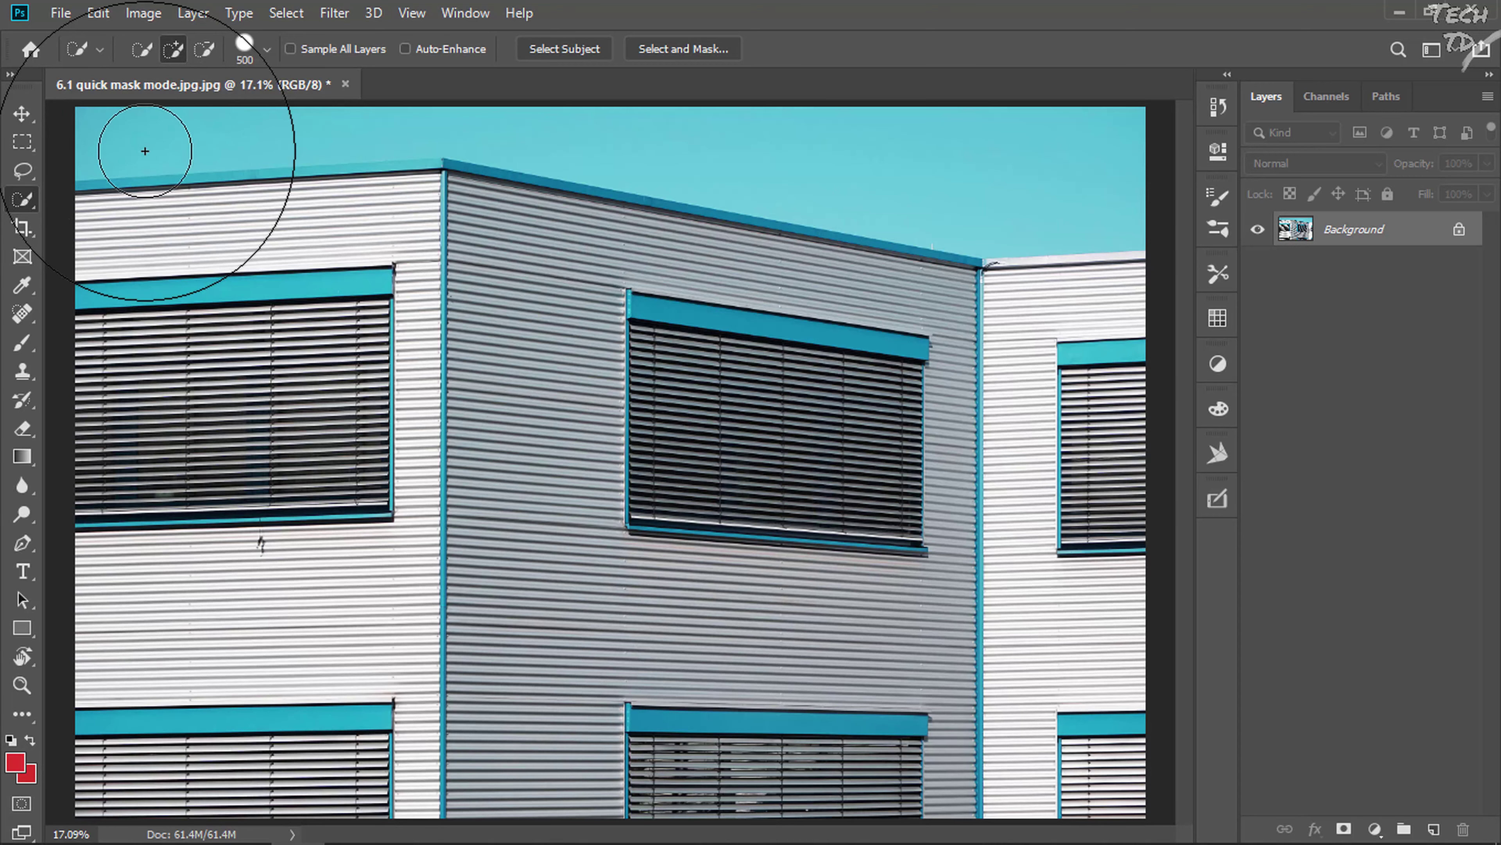
{"action": "key", "text": "bracketleft"}
{"action": "key", "text": "bracketleft"}
{"action": "key", "text": "bracketleft"}
{"action": "key", "text": "bracketleft"}
{"action": "mouse_move", "coordinate": [124, 127]}
{"action": "left_mouse_down"}
{"action": "mouse_move", "coordinate": [1132, 124]}
{"action": "mouse_move", "coordinate": [994, 247]}
{"action": "left_mouse_up"}
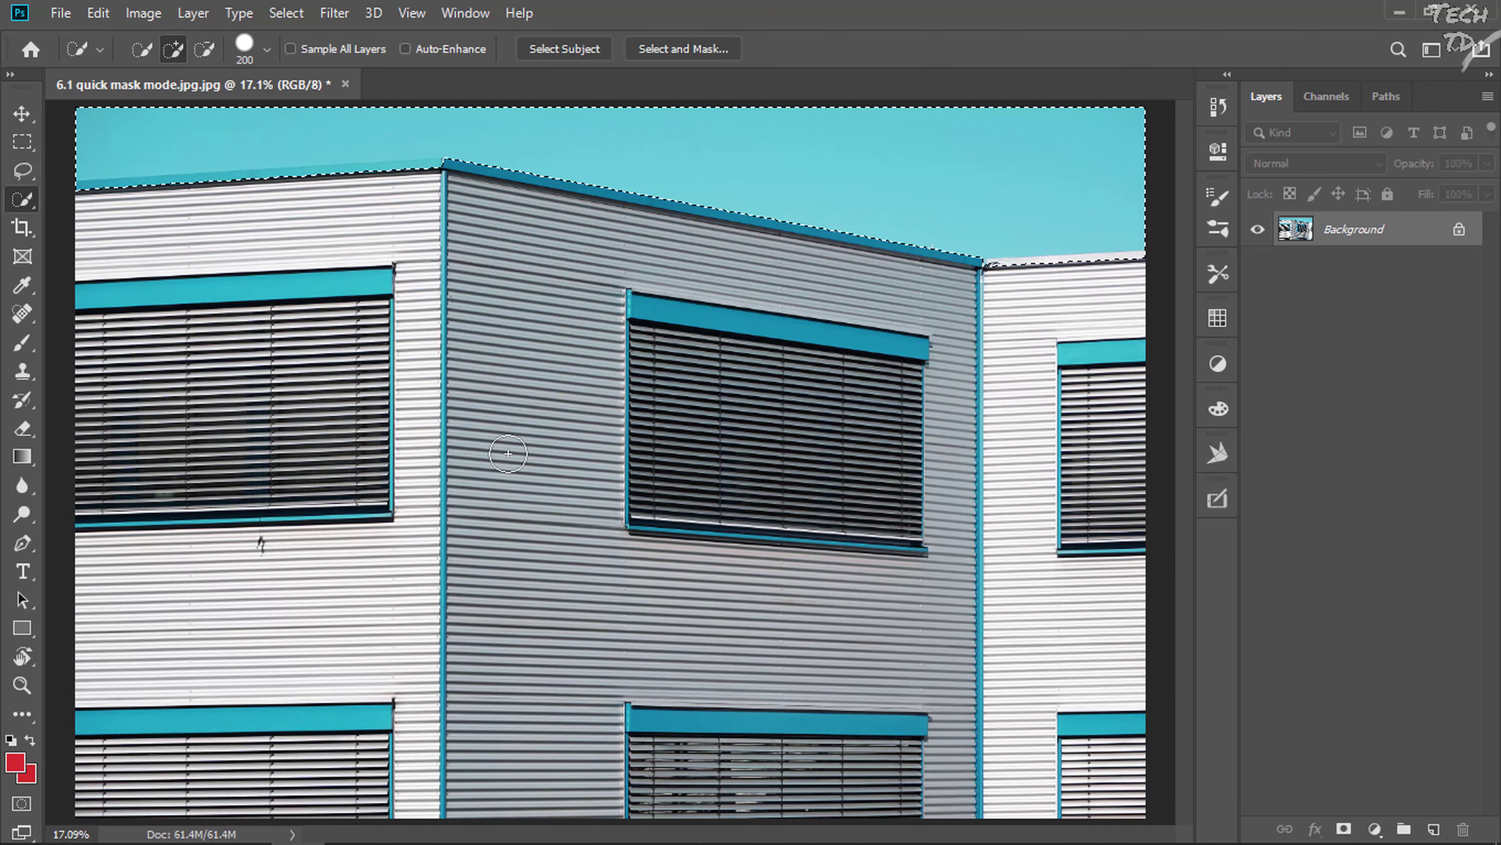
{"action": "key", "text": "ctrl+shift+i"}
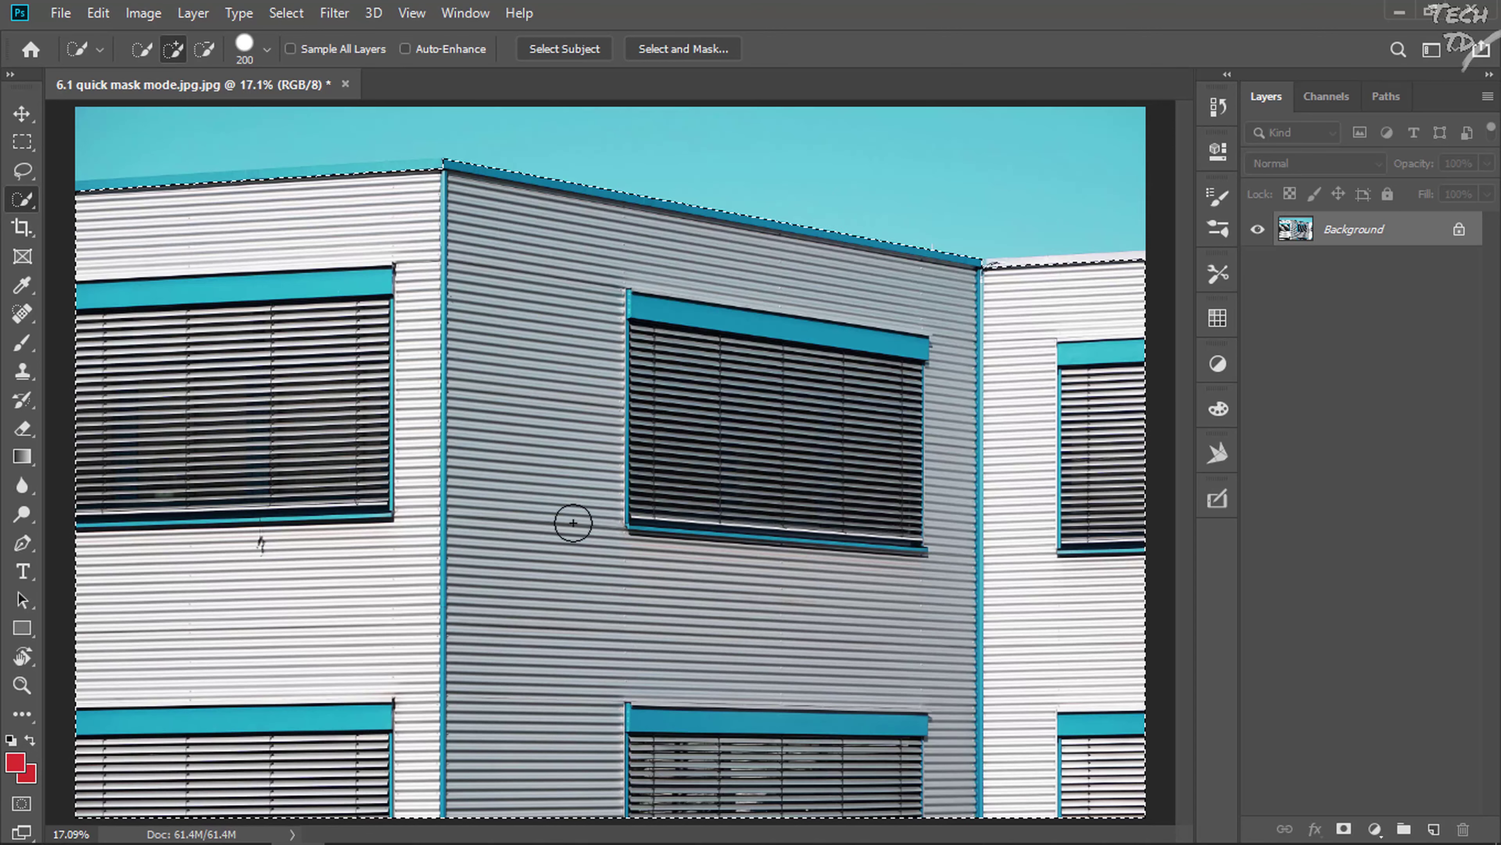
{"action": "key", "text": "v"}
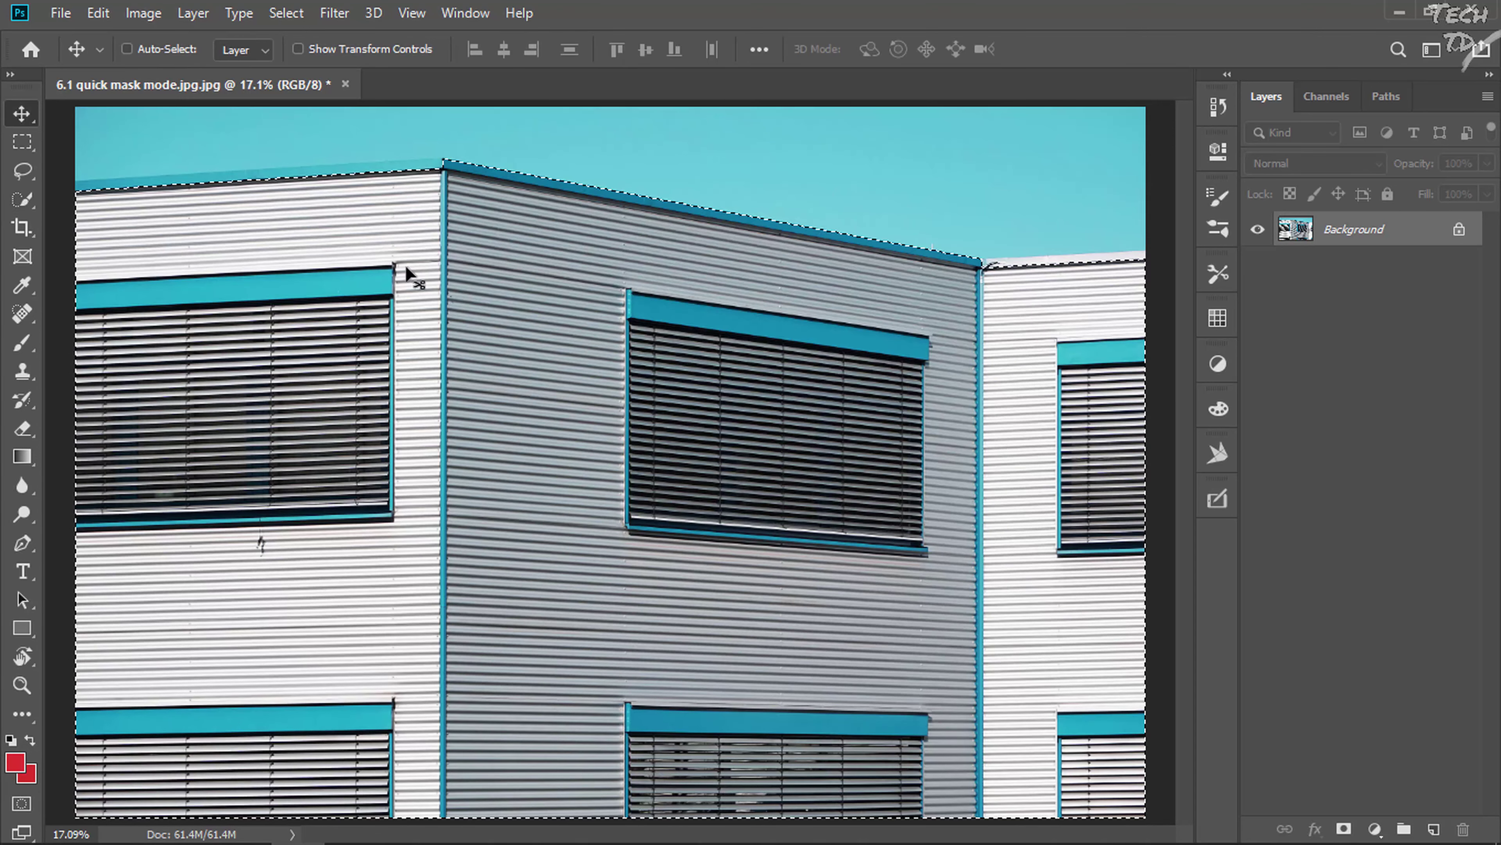